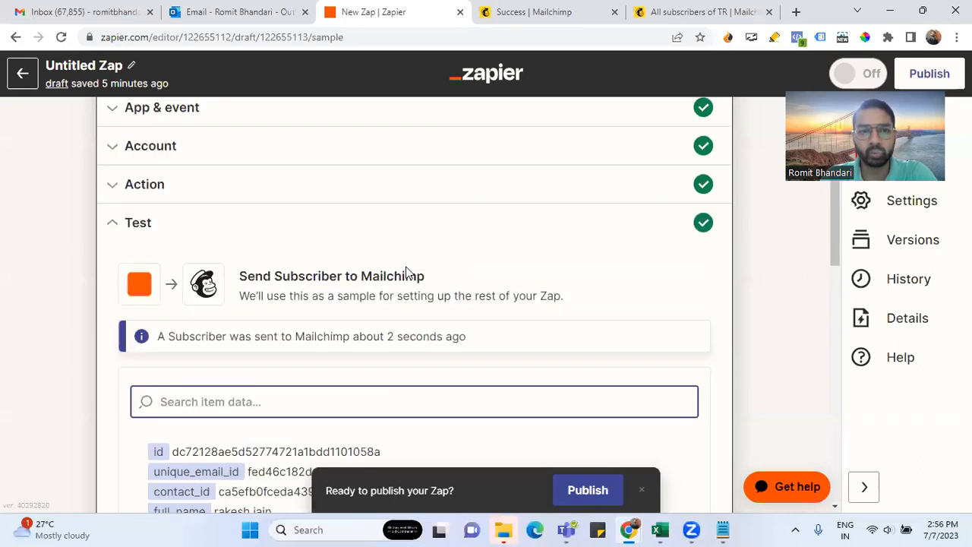
# Reopen the Catch Hook webhook trigger step for editing
pyautogui.click(351, 165)
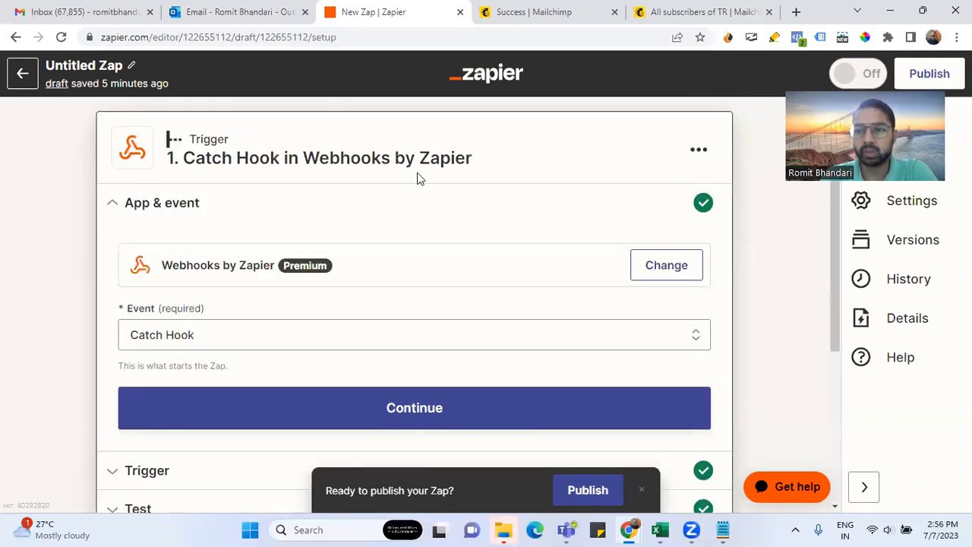
# Expand the Catch Hook trigger's Event dropdown to show the available trigger events
pyautogui.scroll(-1, 418, 177)
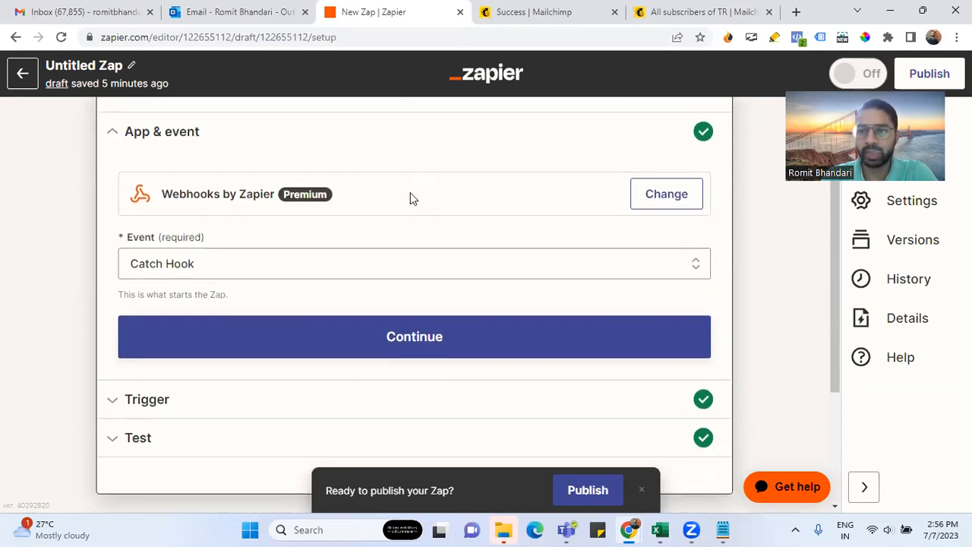
pyautogui.scroll(1, 410, 193)
pyautogui.scroll(1, 410, 197)
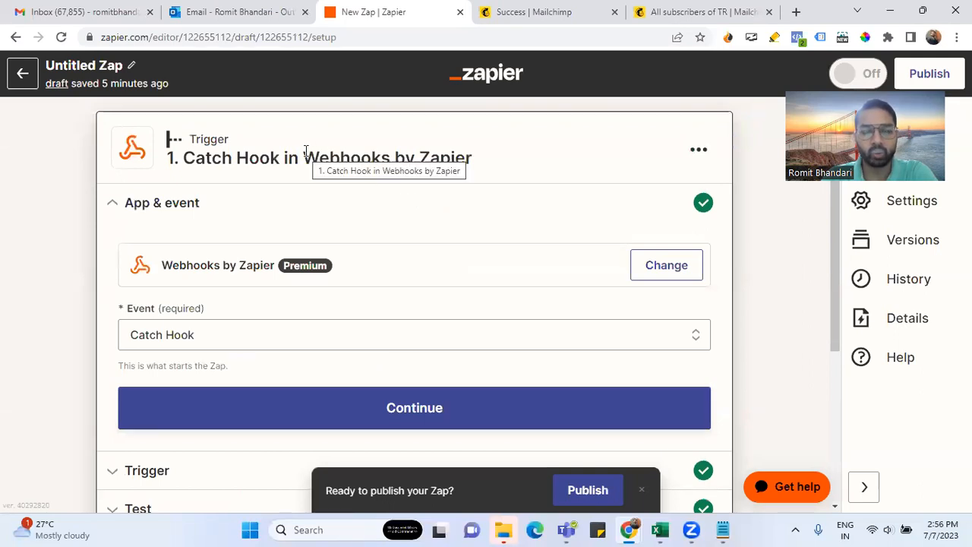
pyautogui.moveTo(184, 157); pyautogui.dragTo(484, 165)
pyautogui.click(520, 158)
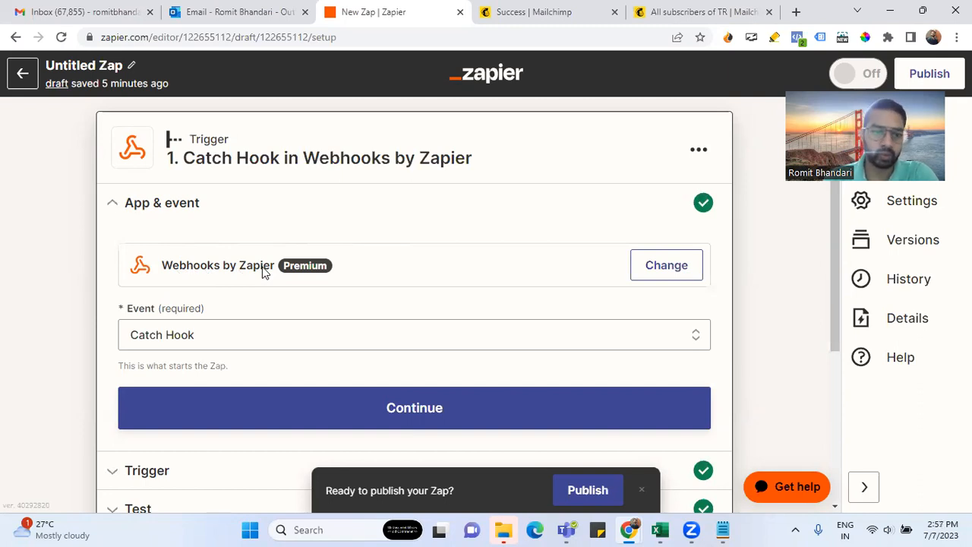
pyautogui.scroll(-2, 263, 273)
pyautogui.click(178, 191)
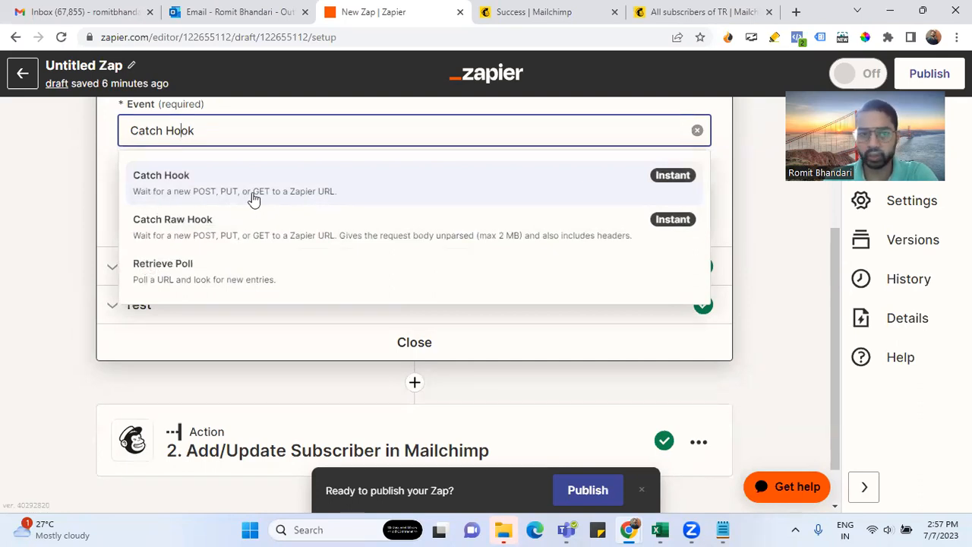
# Keep Catch Hook, read the Child Key help, and continue with Pick off a Child Key empty
pyautogui.click(110, 176)
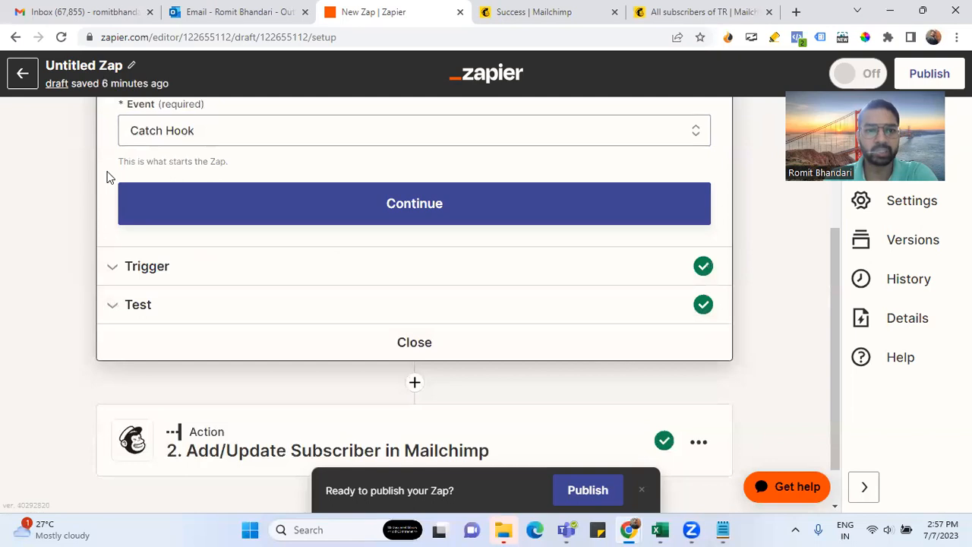
pyautogui.click(293, 211)
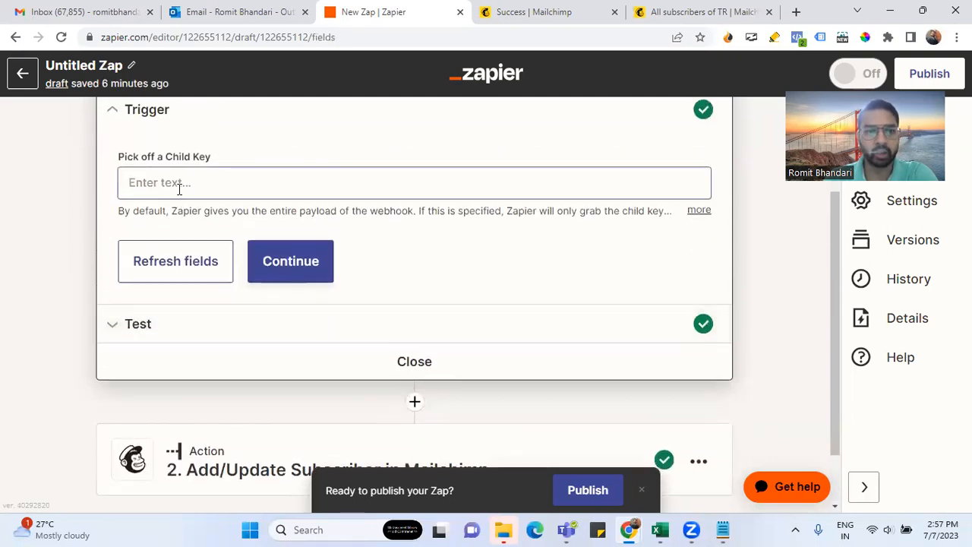
pyautogui.click(699, 211)
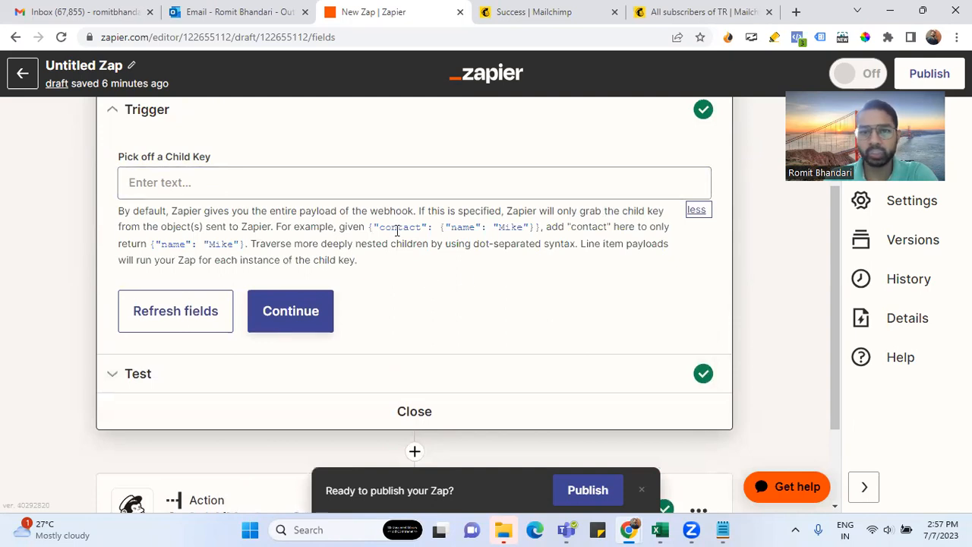
pyautogui.moveTo(275, 224); pyautogui.dragTo(544, 229)
pyautogui.click(388, 263)
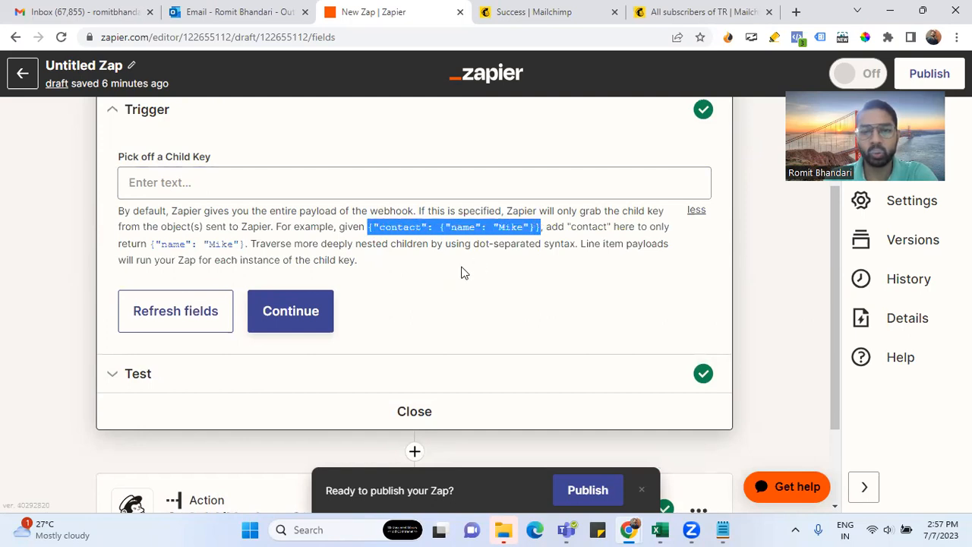
pyautogui.click(463, 272)
pyautogui.moveTo(440, 228); pyautogui.dragTo(534, 228)
pyautogui.doubleClick(400, 227)
pyautogui.click(215, 182)
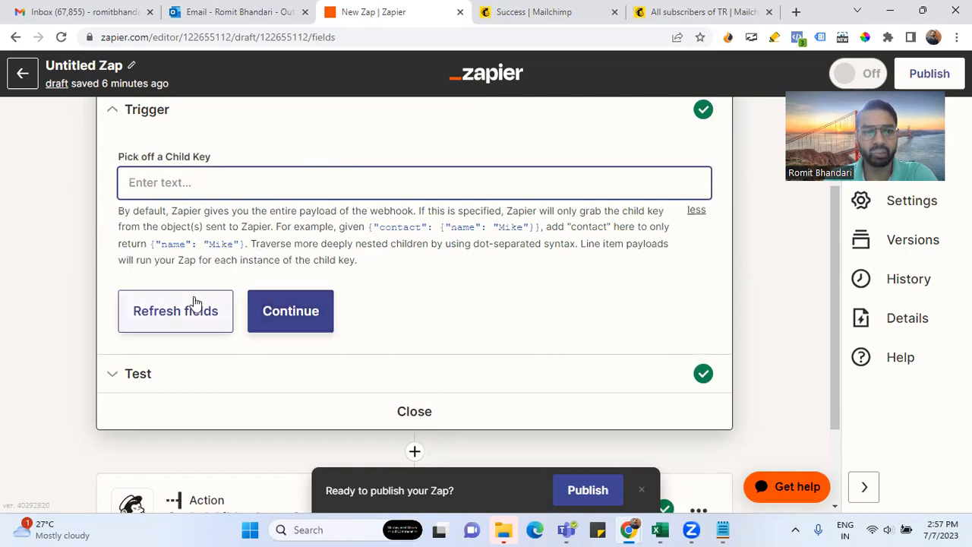
pyautogui.click(324, 314)
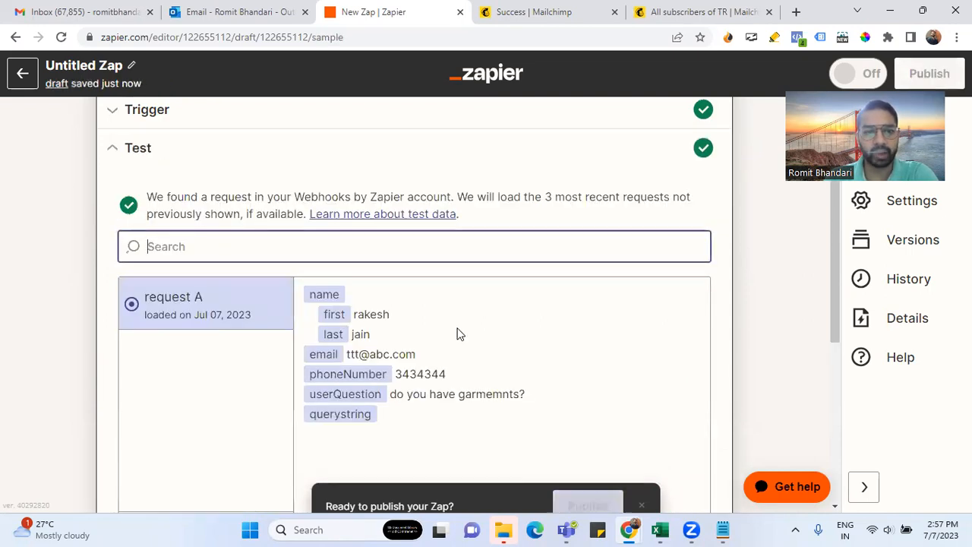
# Expand the trigger's App & event and Trigger settings sections
pyautogui.scroll(-1, 458, 331)
pyautogui.scroll(3, 458, 332)
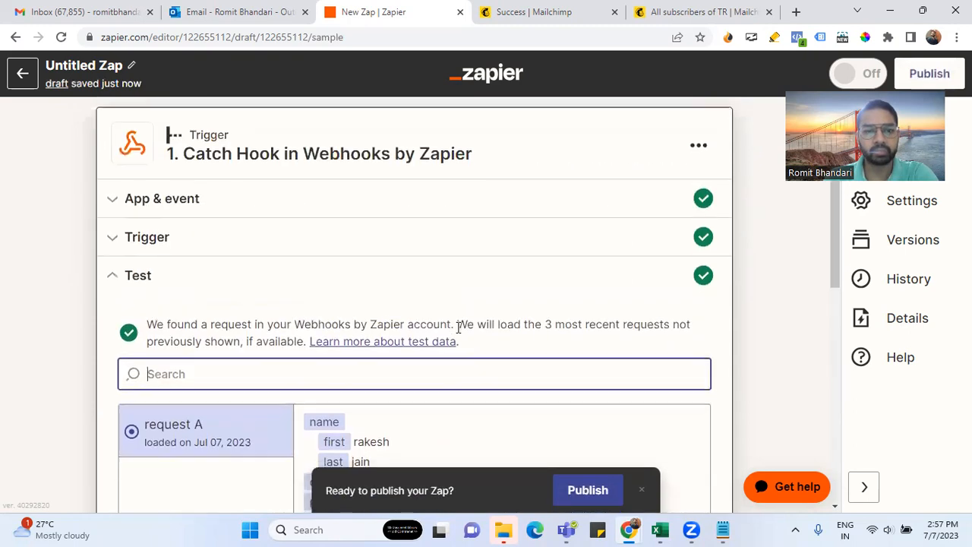
pyautogui.scroll(-3, 458, 332)
pyautogui.scroll(1, 458, 332)
pyautogui.scroll(1, 458, 332)
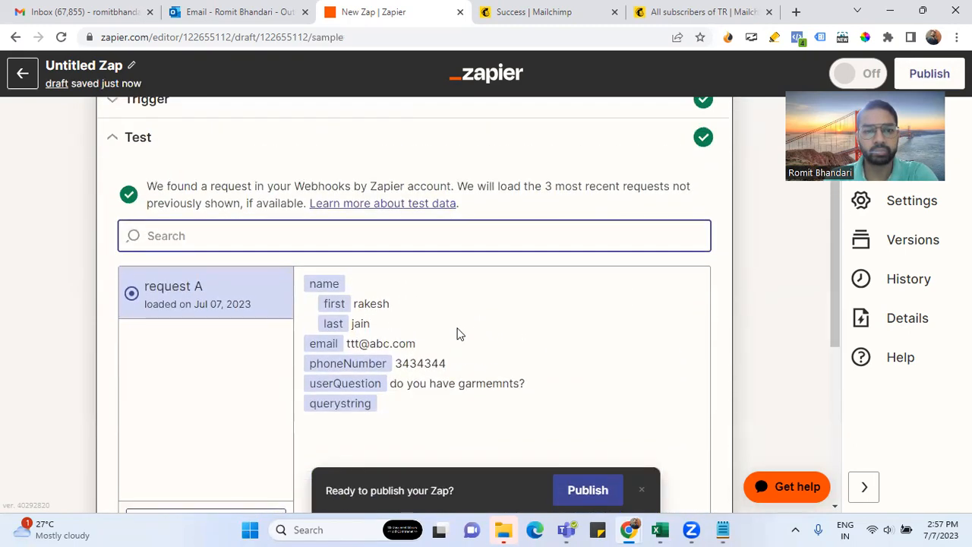
pyautogui.scroll(1, 363, 196)
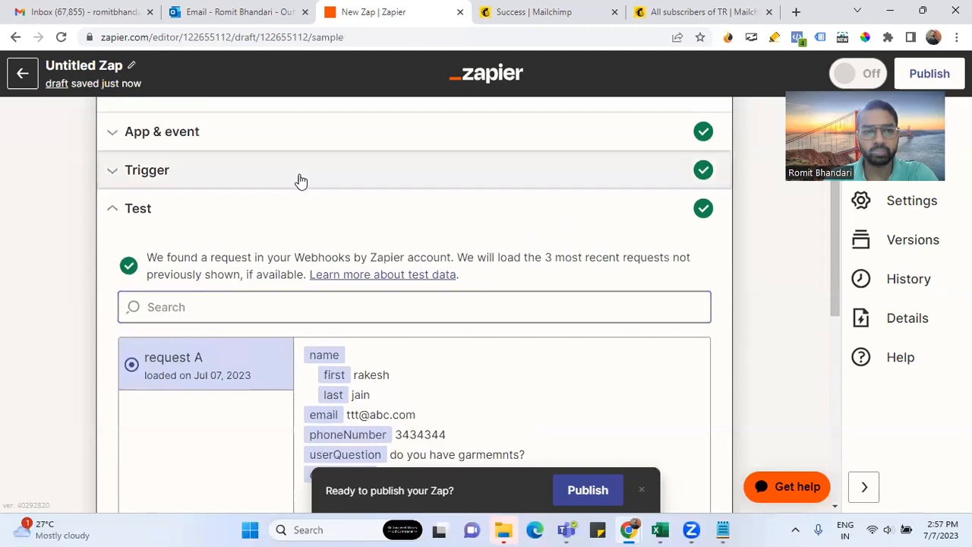
pyautogui.click(299, 176)
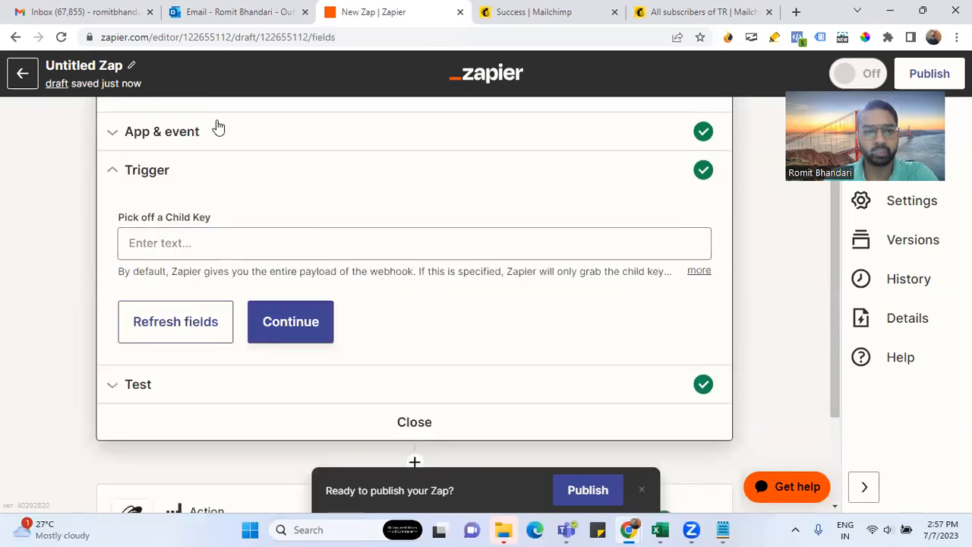
pyautogui.click(241, 132)
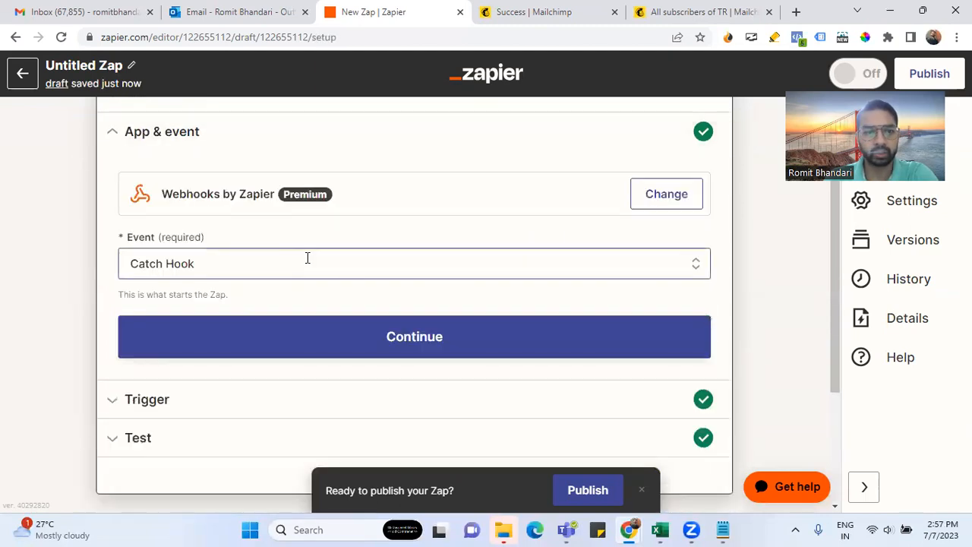
pyautogui.scroll(-2, 307, 258)
pyautogui.click(290, 267)
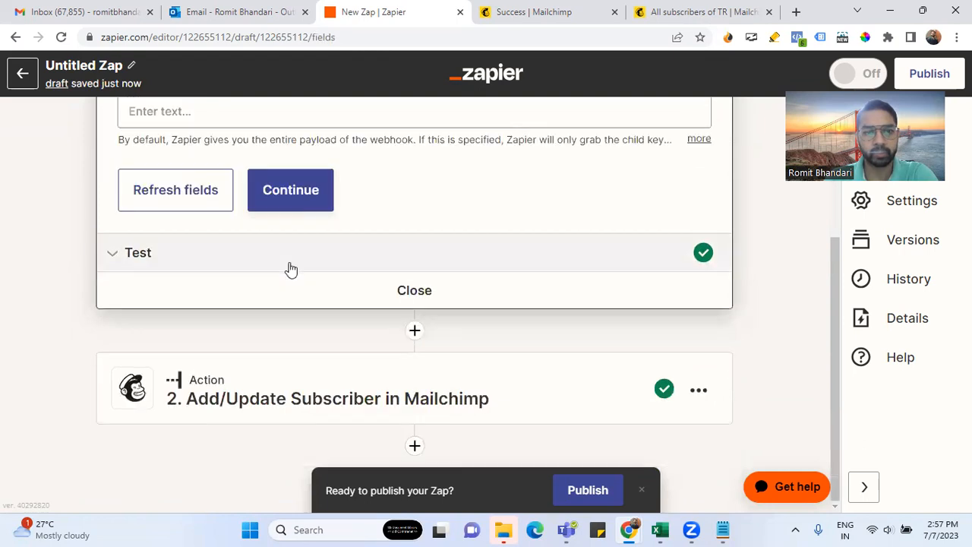
pyautogui.scroll(3, 328, 308)
pyautogui.scroll(-2, 328, 312)
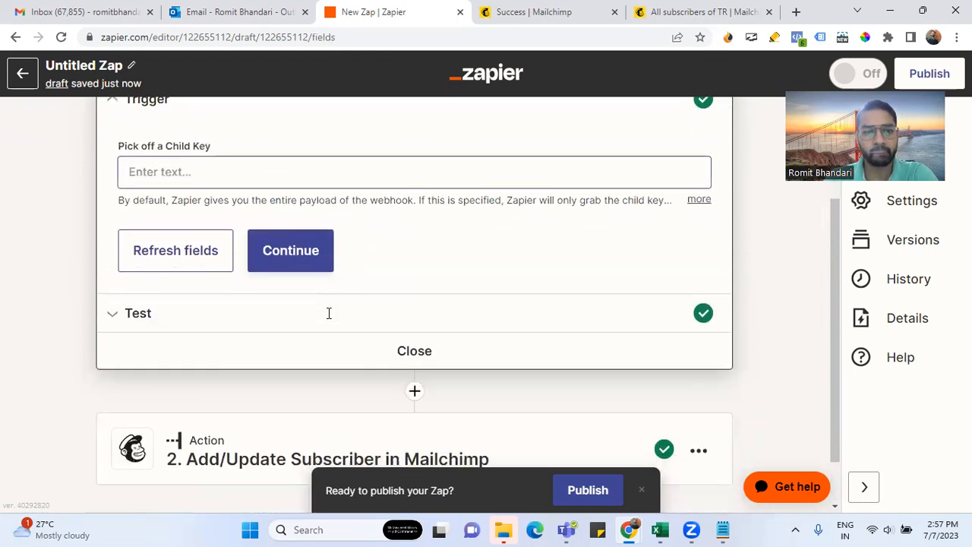
# Show the trigger's Test section with the webhook URL and caught request A
pyautogui.click(253, 327)
pyautogui.scroll(-3, 429, 350)
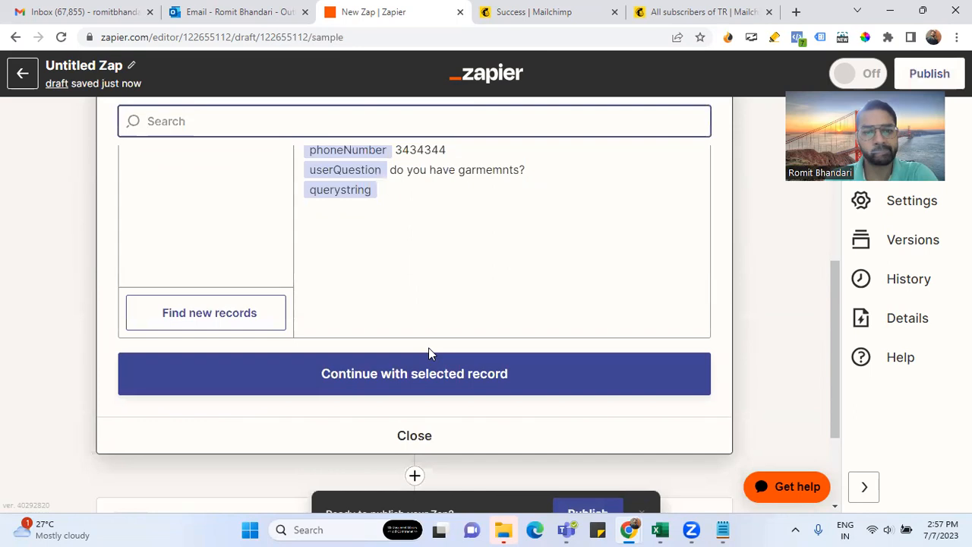
pyautogui.scroll(2, 429, 349)
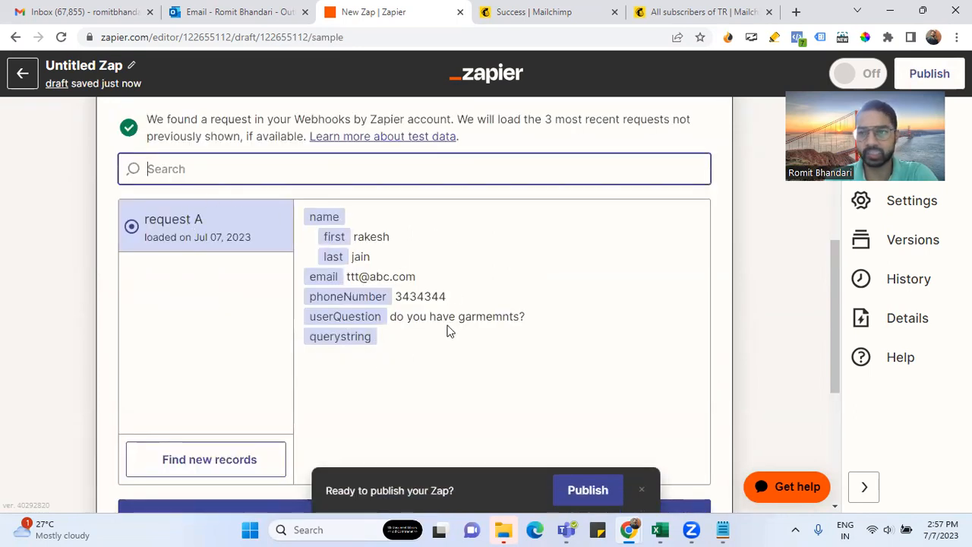
pyautogui.scroll(5, 448, 330)
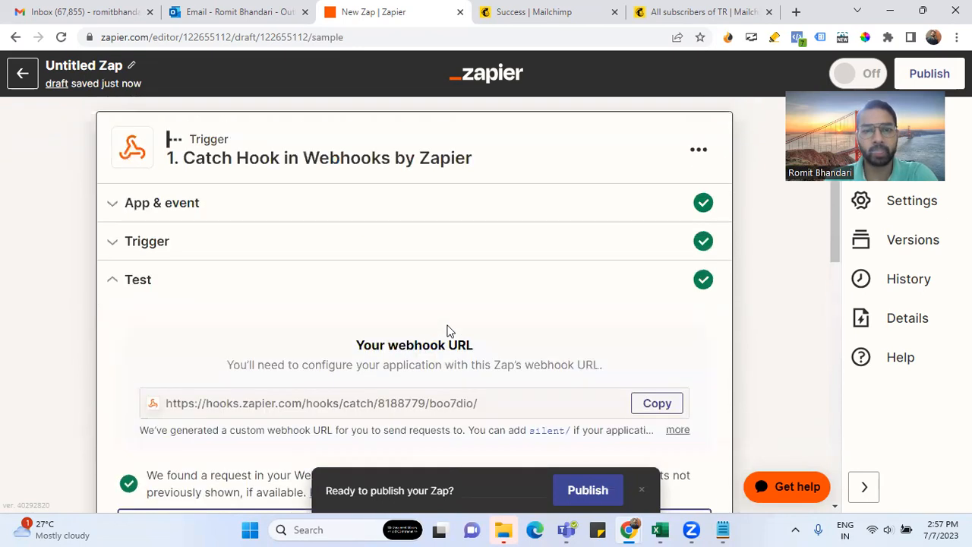
pyautogui.scroll(-1, 448, 327)
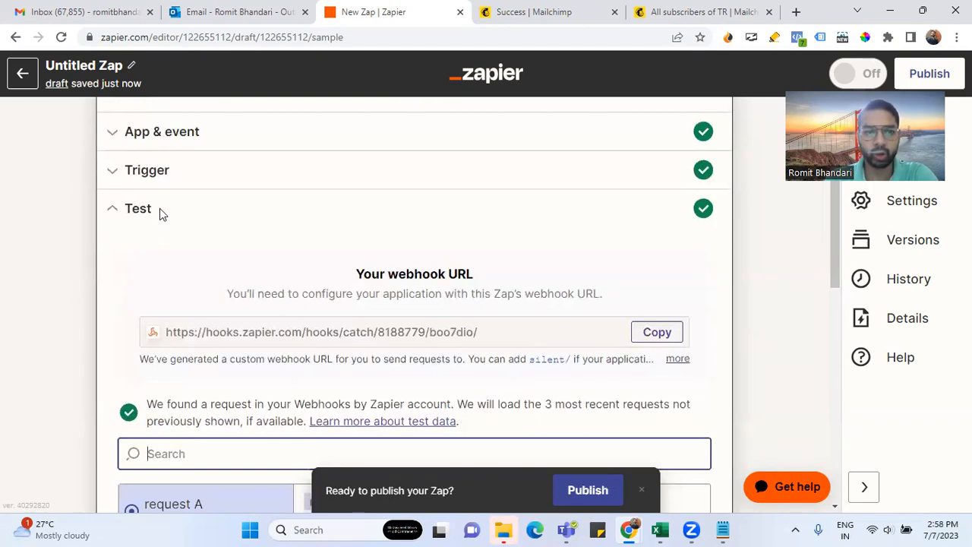
pyautogui.scroll(1, 198, 219)
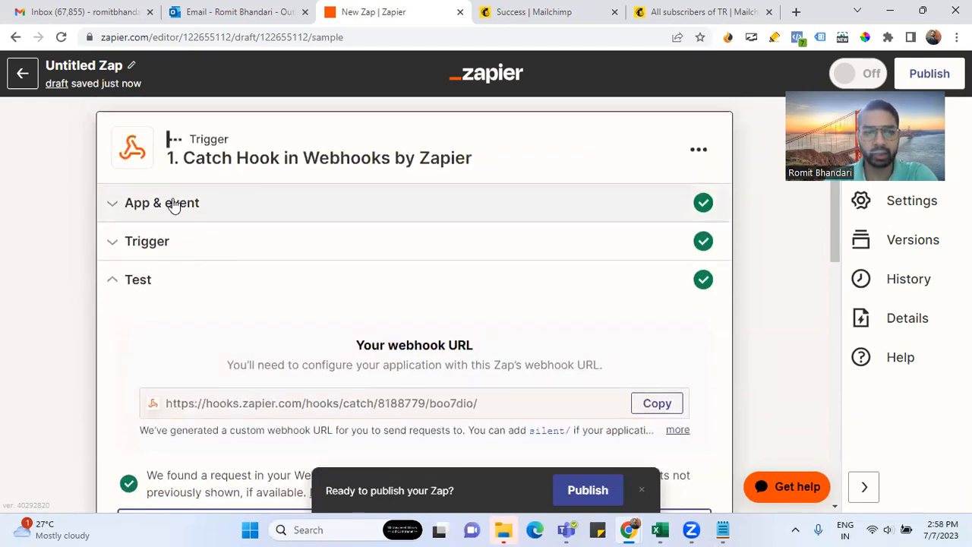
# Re-expand the App & event, Trigger and Test sections to display request A
pyautogui.click(173, 204)
pyautogui.scroll(-3, 265, 322)
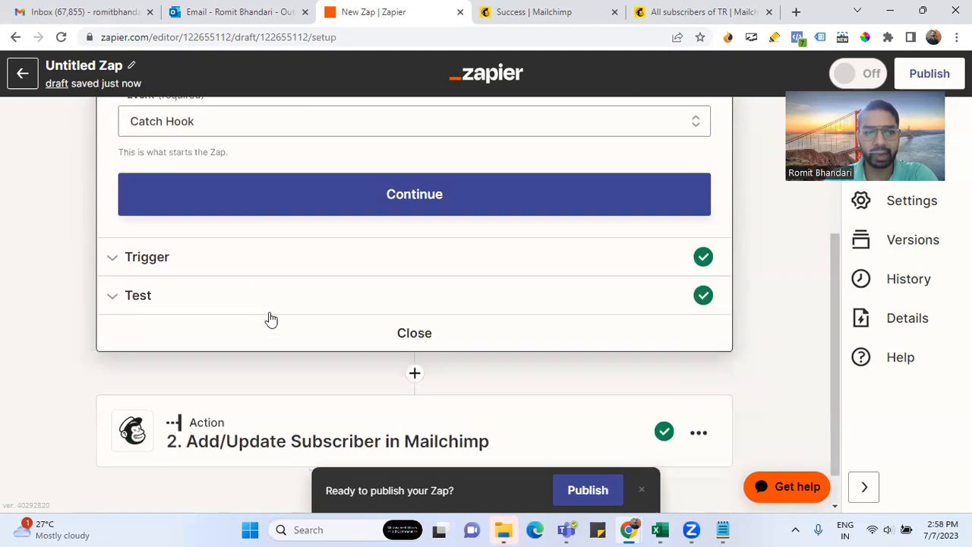
pyautogui.click(228, 262)
pyautogui.scroll(1, 327, 314)
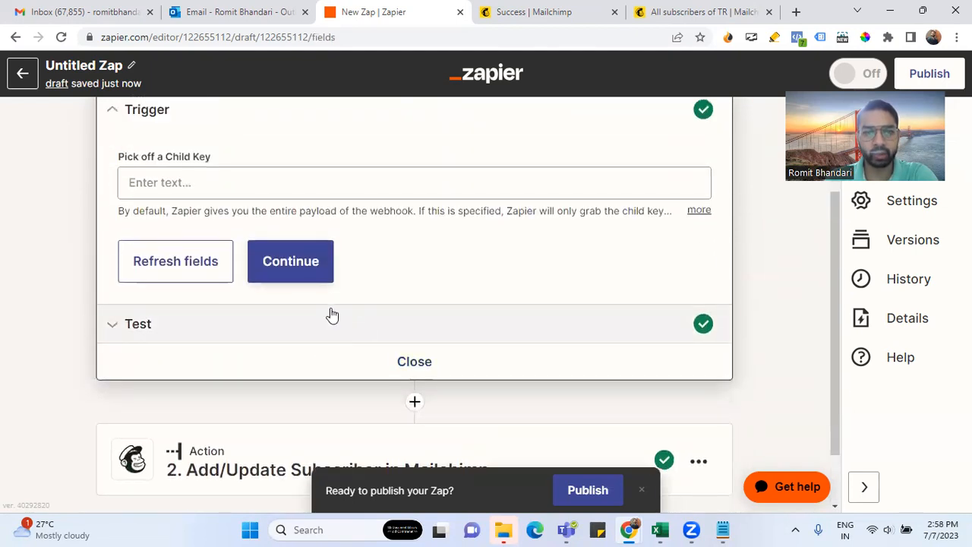
pyautogui.click(206, 329)
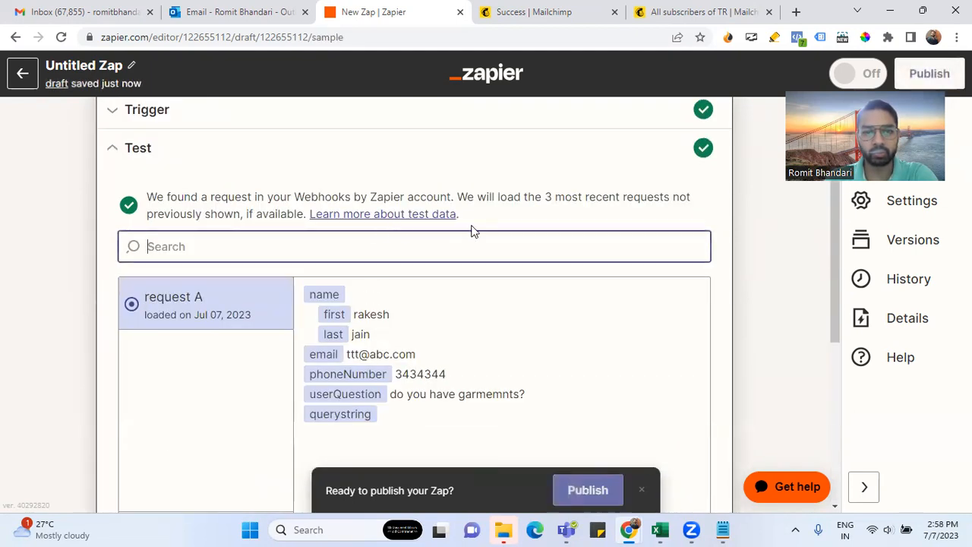
# Review request A's name, email, phone and question fields, then expand the Mailchimp action step
pyautogui.scroll(2, 490, 297)
pyautogui.scroll(-5, 490, 298)
pyautogui.scroll(3, 489, 297)
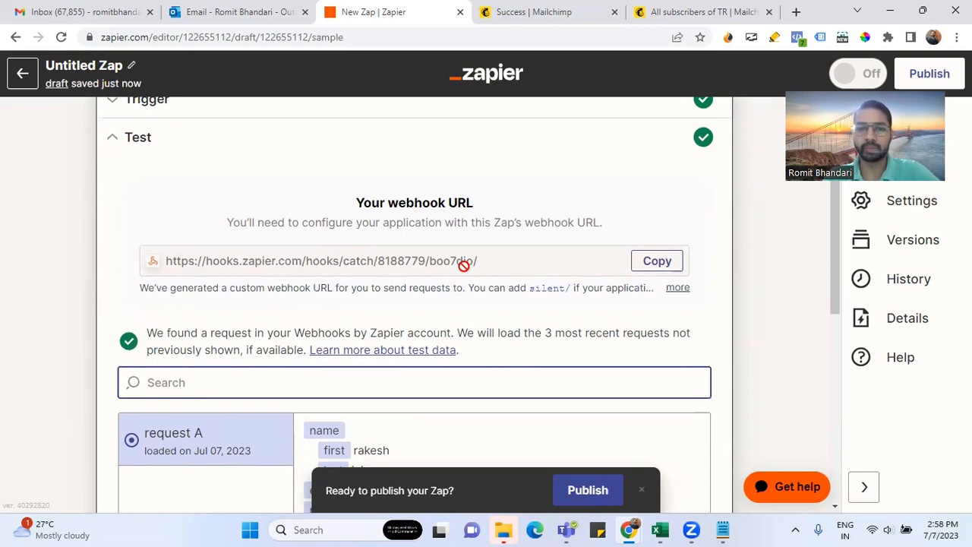
pyautogui.scroll(-2, 463, 264)
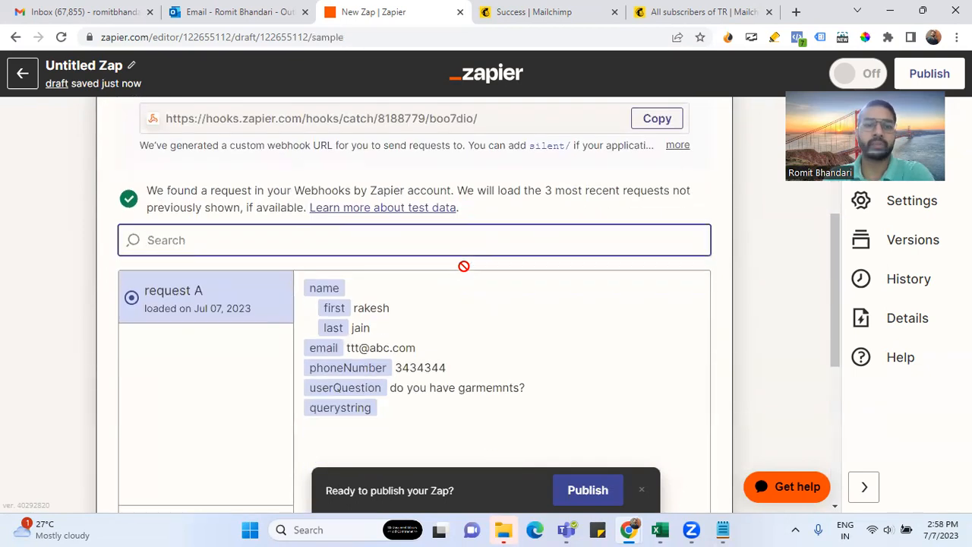
pyautogui.scroll(-1, 466, 273)
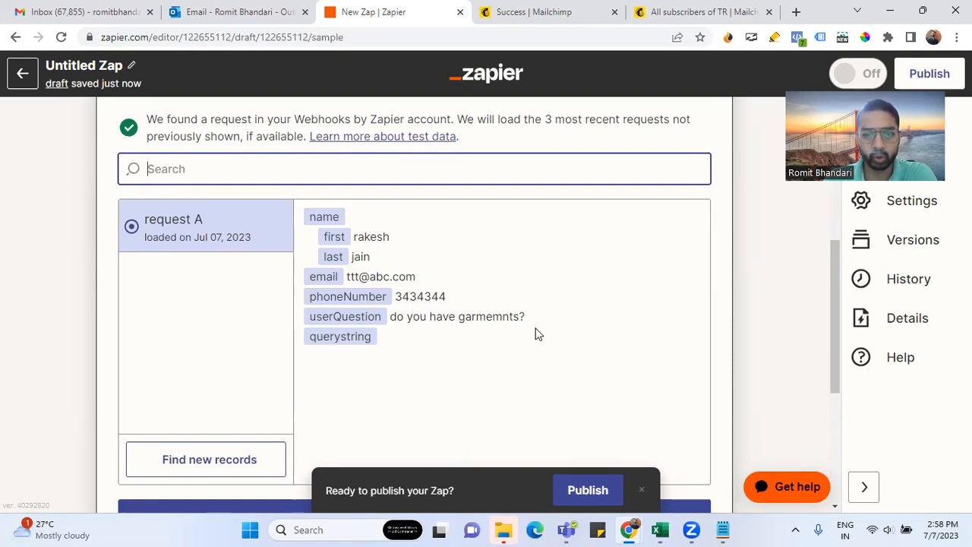
pyautogui.scroll(-1, 535, 334)
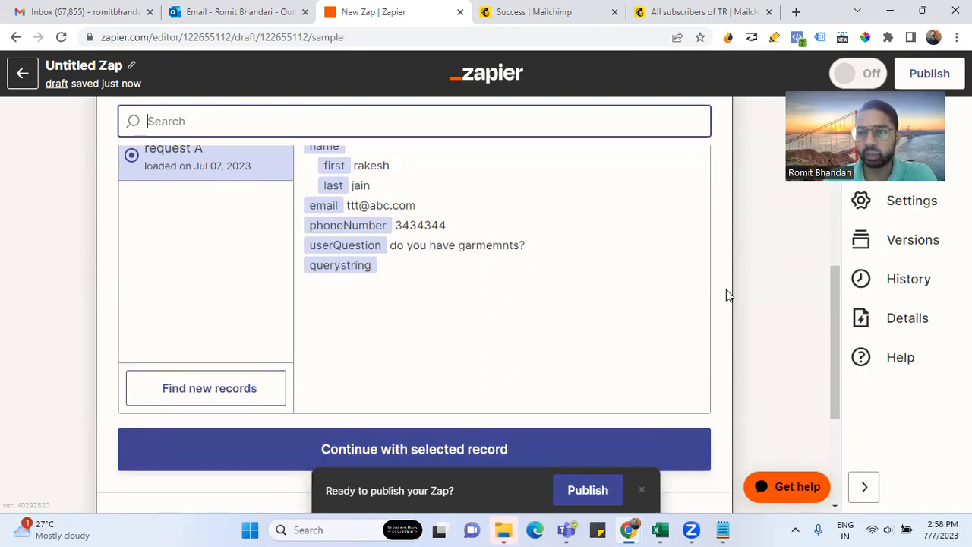
pyautogui.scroll(-3, 726, 290)
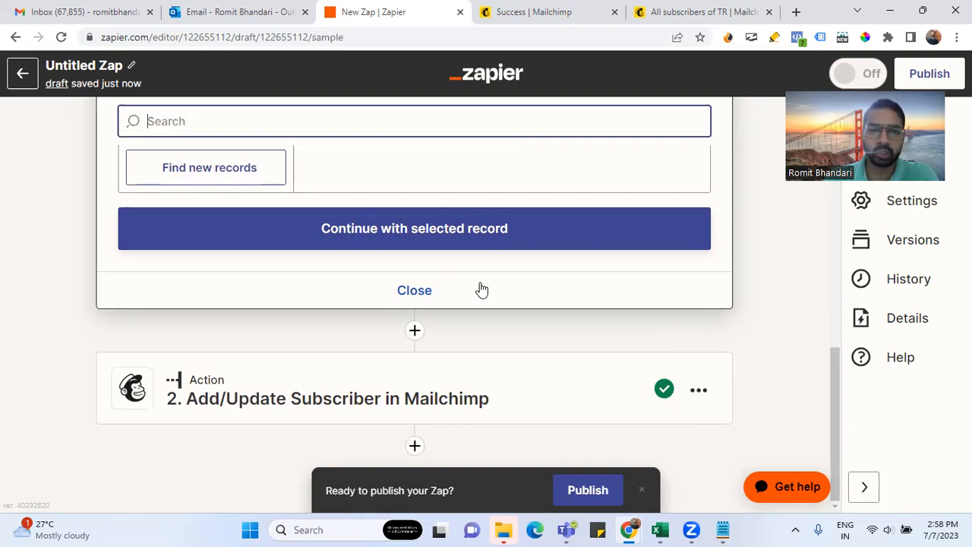
pyautogui.scroll(2, 482, 290)
pyautogui.scroll(-2, 481, 289)
pyautogui.click(324, 405)
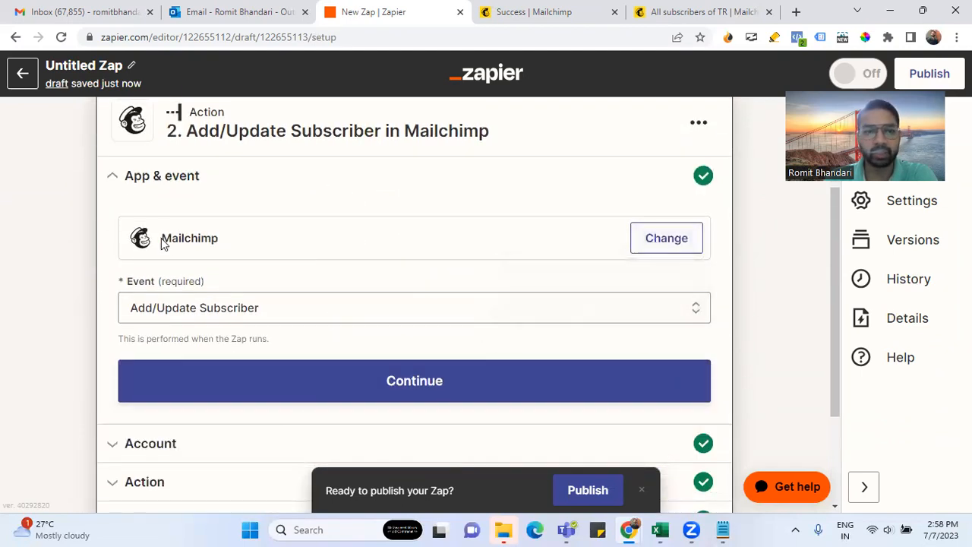
# Keep Add/Update Subscriber as the Mailchimp event and confirm the Mailchimp TR account
pyautogui.click(261, 307)
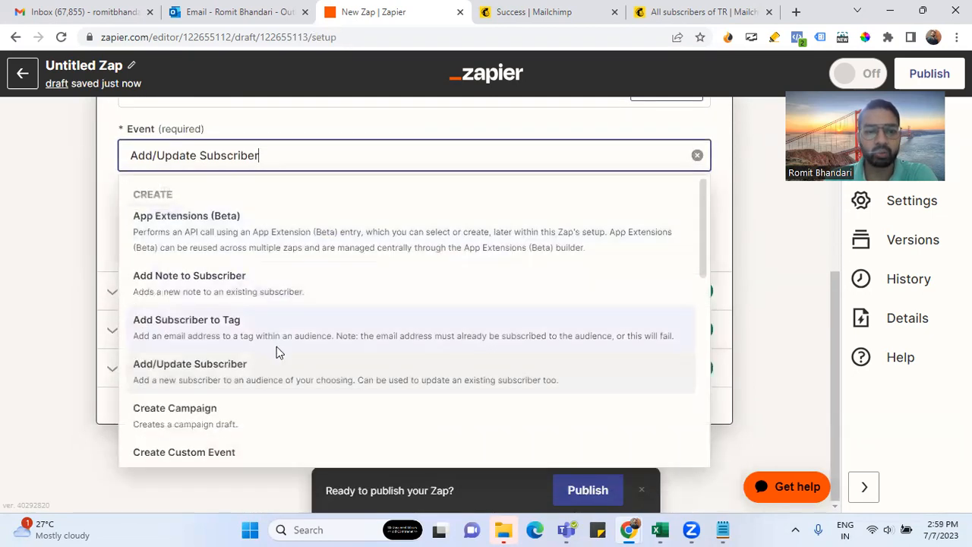
pyautogui.scroll(-5, 277, 357)
pyautogui.scroll(-2, 277, 389)
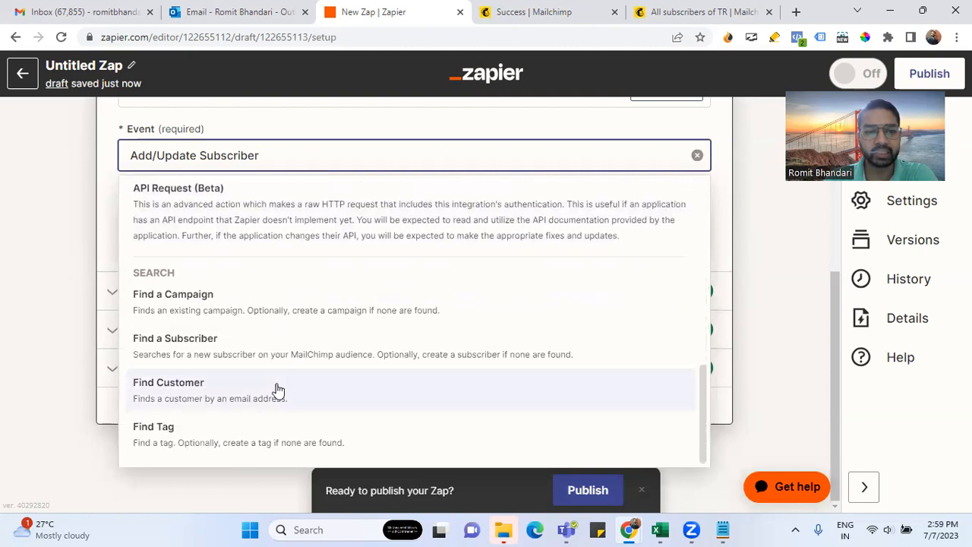
pyautogui.scroll(10, 275, 388)
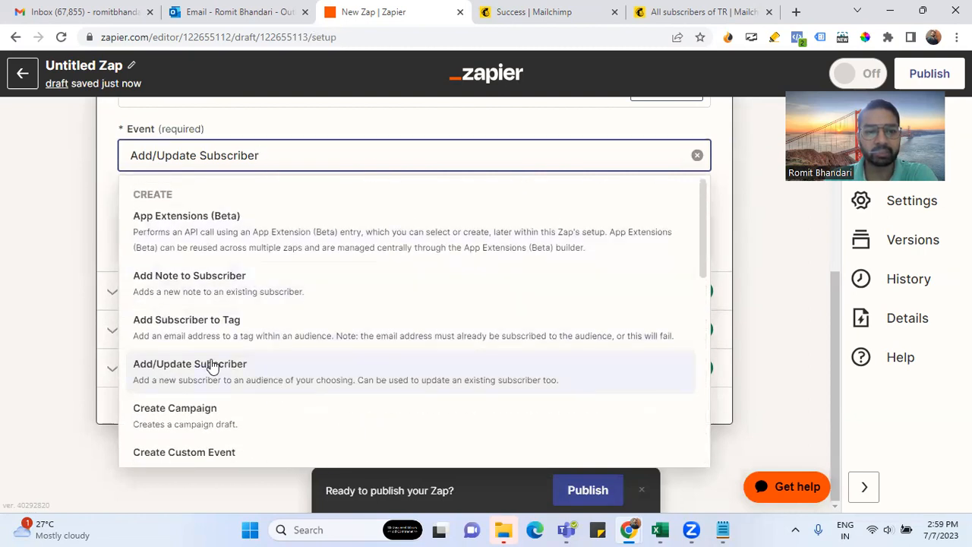
pyautogui.click(436, 125)
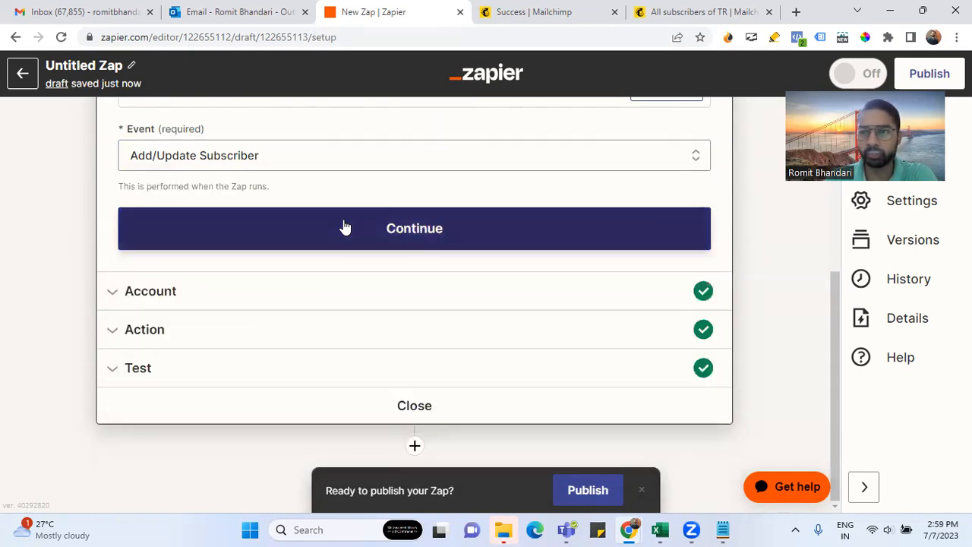
pyautogui.click(345, 227)
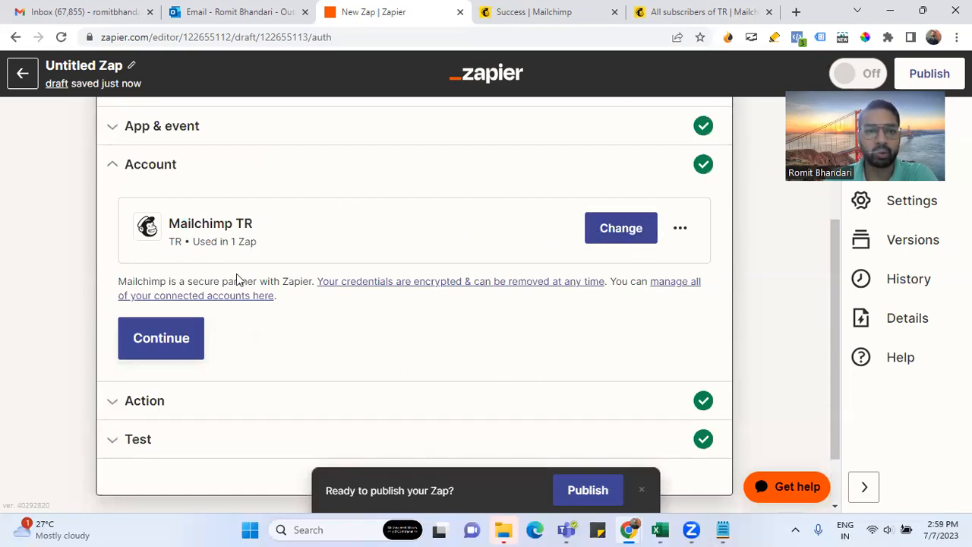
pyautogui.click(183, 347)
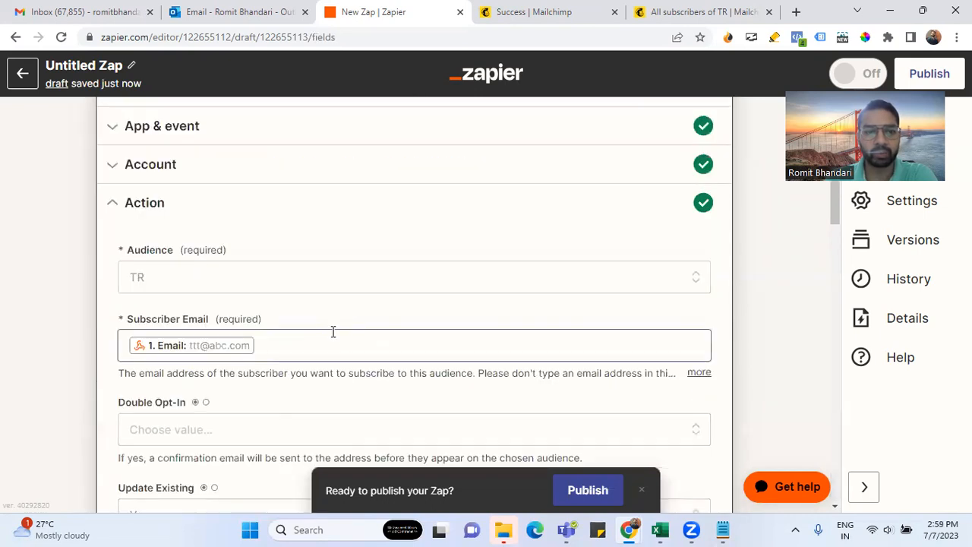
# Check the webhook data available for Subscriber Email, leaving its mapping unchanged
pyautogui.scroll(-1, 339, 331)
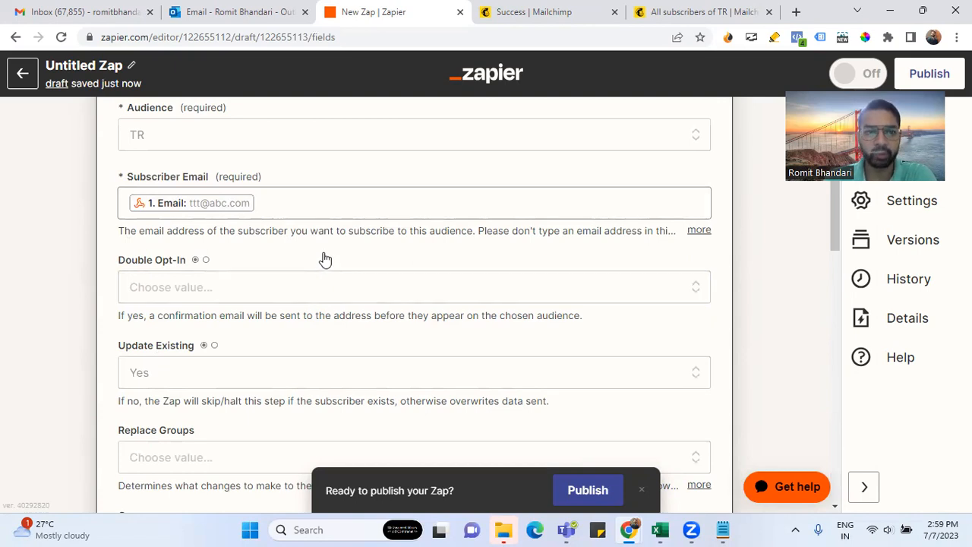
pyautogui.click(279, 205)
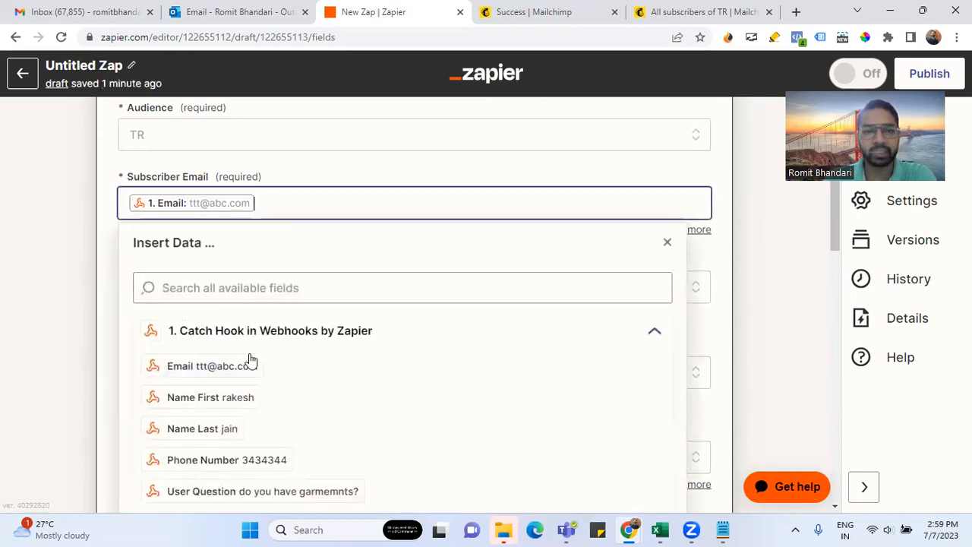
pyautogui.scroll(-1, 410, 398)
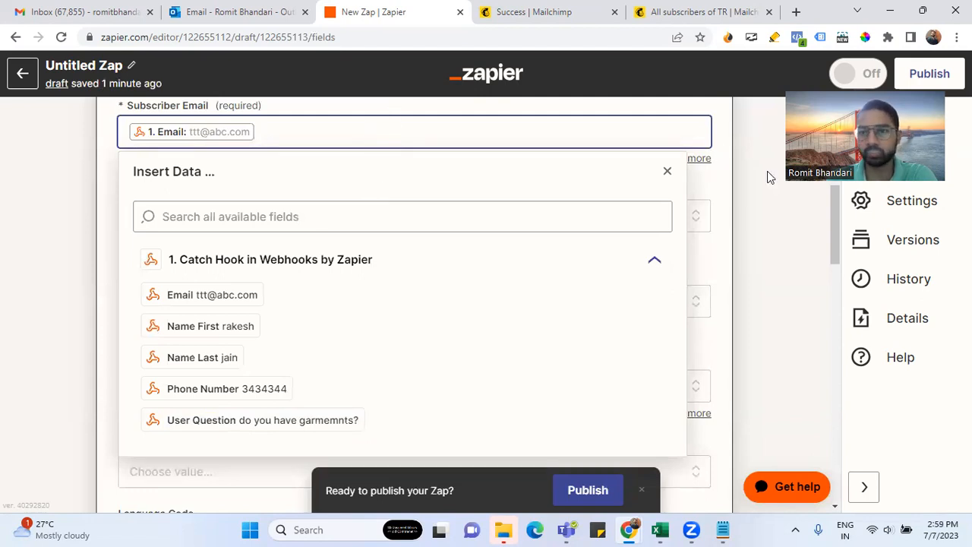
pyautogui.click(694, 240)
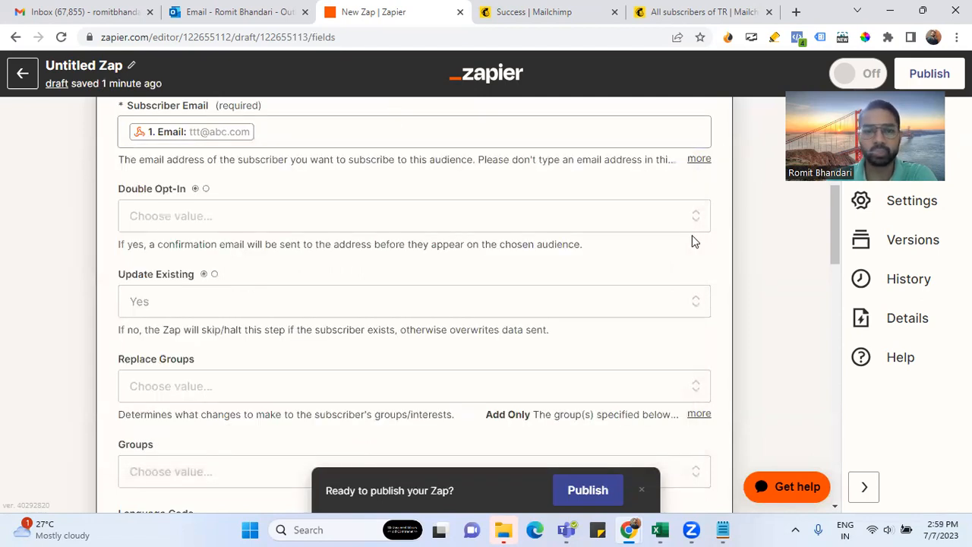
pyautogui.click(289, 131)
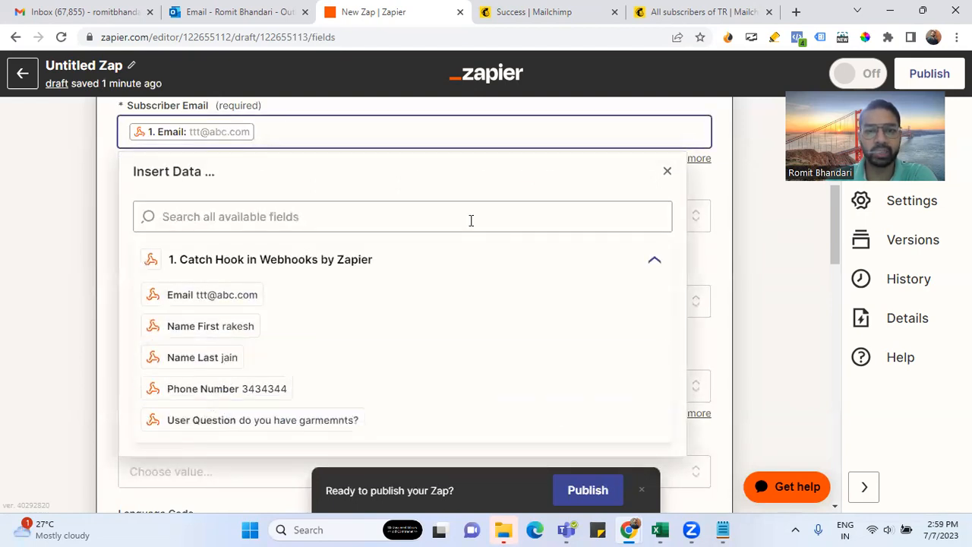
pyautogui.click(703, 182)
# Scroll down to the Phone Number mapping and switch to the Botpress Studio window
pyautogui.scroll(-15, 397, 329)
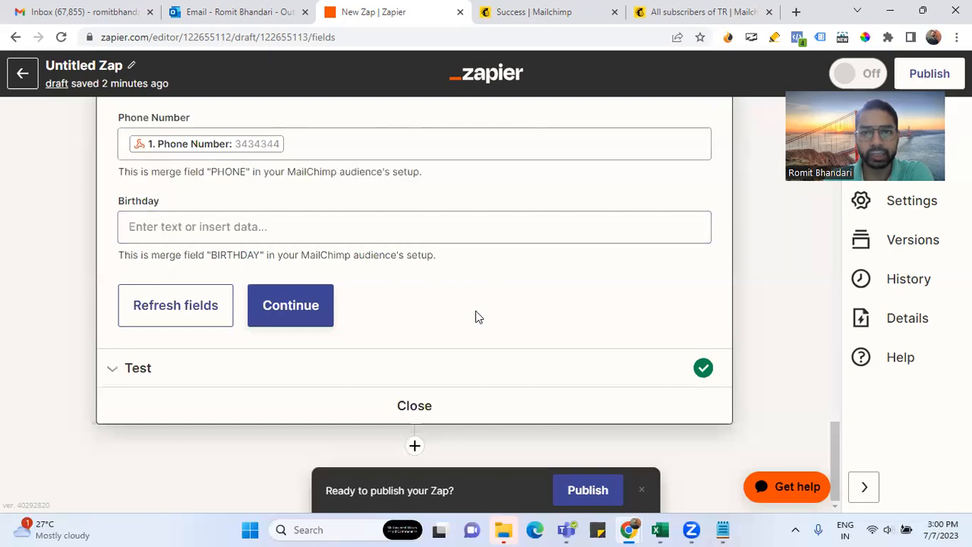
pyautogui.moveTo(628, 529)
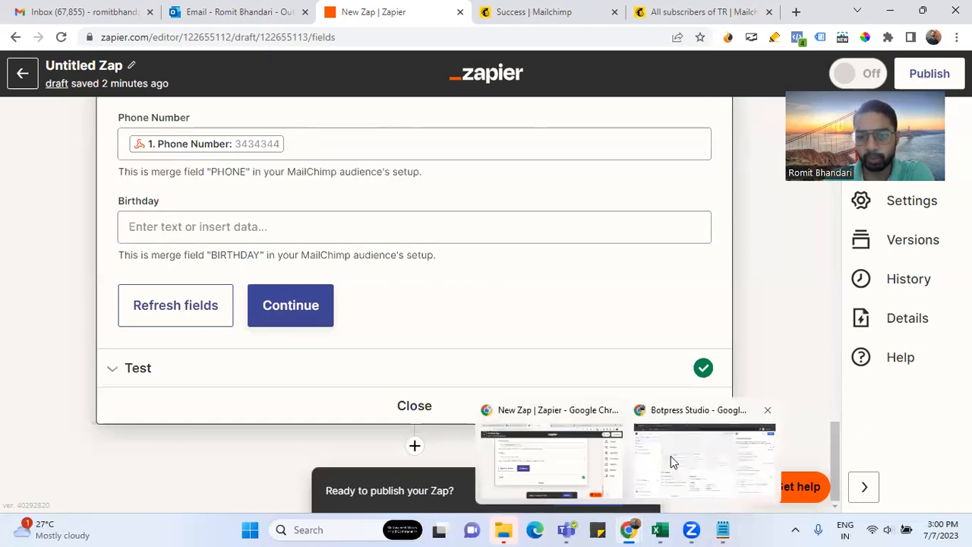
pyautogui.click(670, 457)
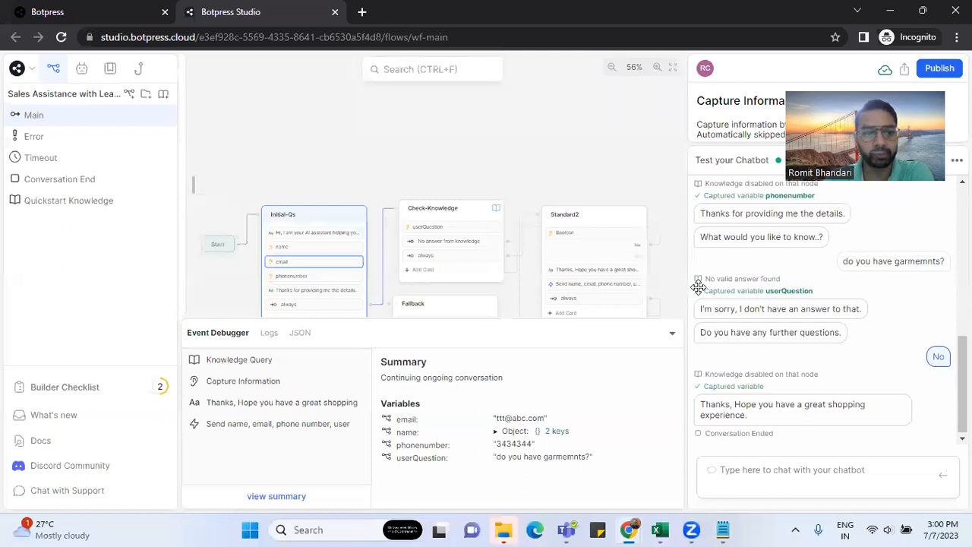
# Restart the test conversation and send 'hi' to the chatbot
pyautogui.click(940, 160)
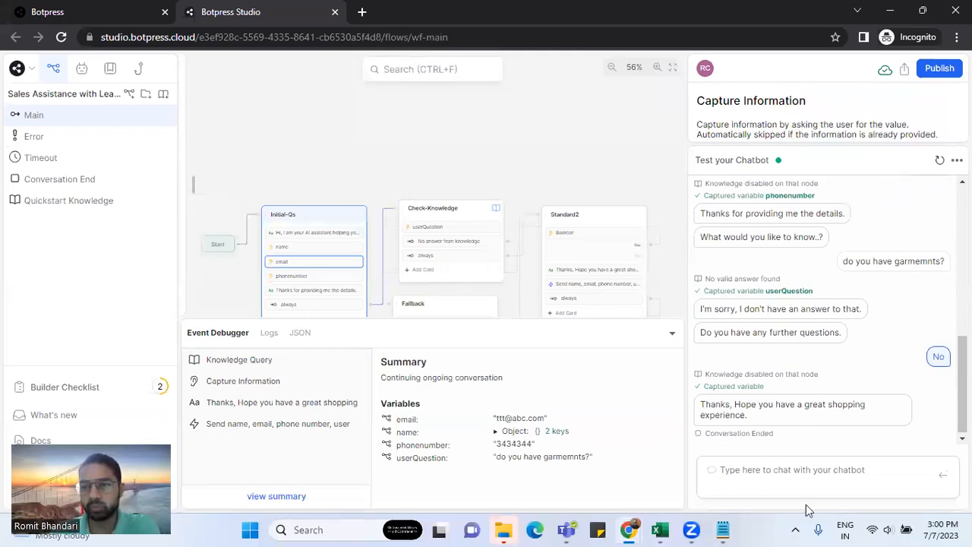
pyautogui.click(760, 472)
pyautogui.write('hi')
pyautogui.press('Return')
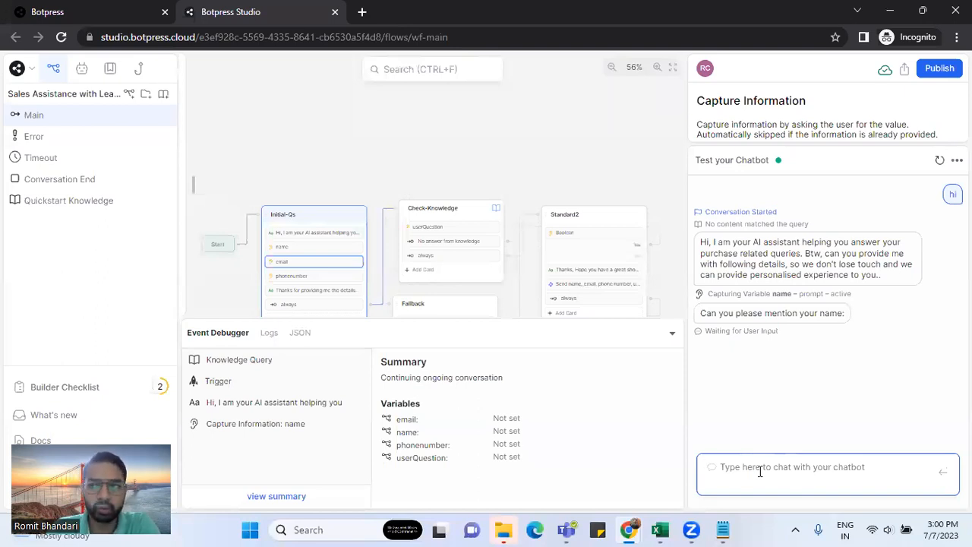
# Answer the bot's prompts with the test user's full name and e-mail address
pyautogui.click(759, 471)
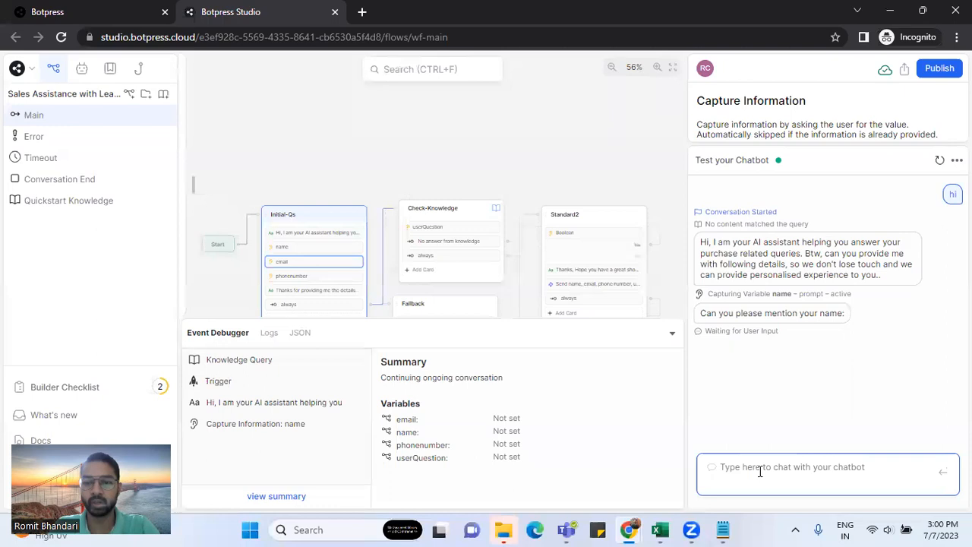
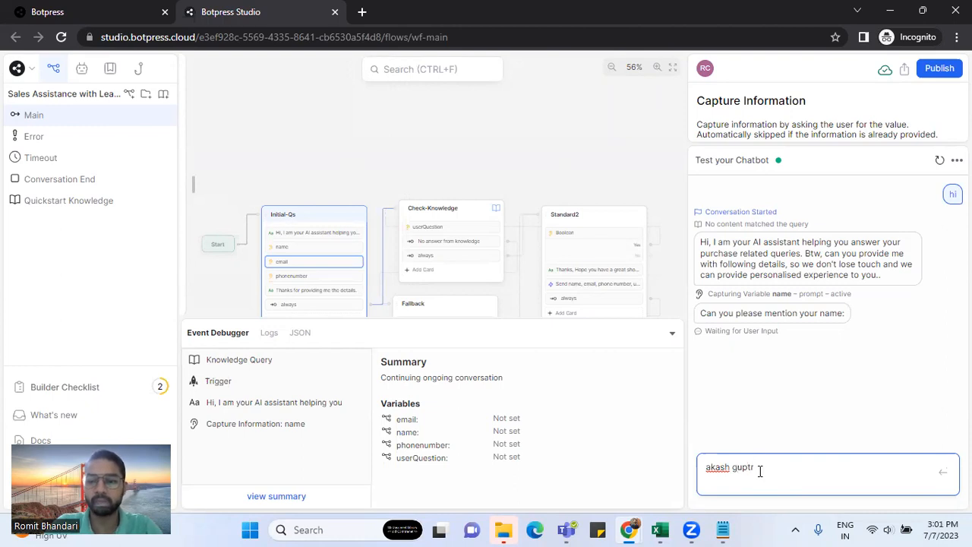
pyautogui.press('Return')
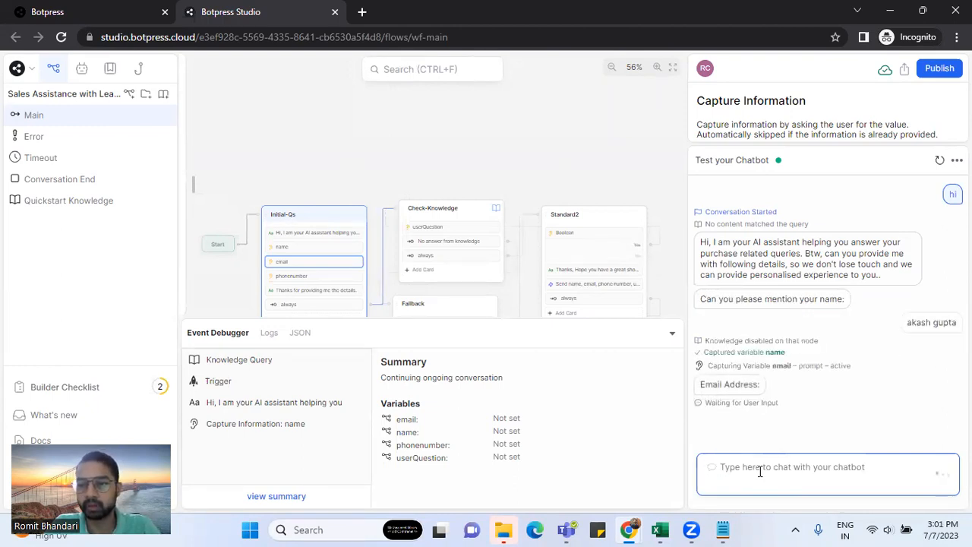
pyautogui.write('uuuu')
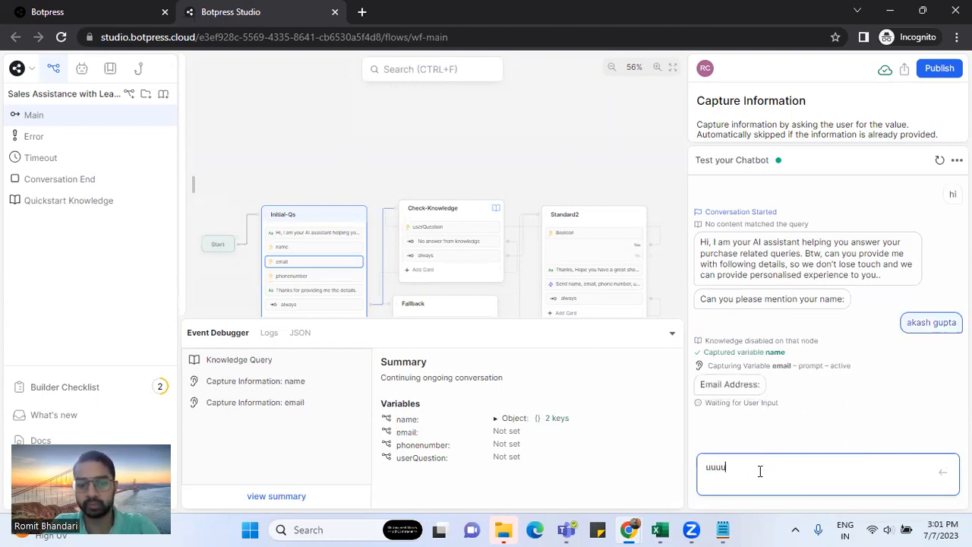
pyautogui.write('@abcd.com')
pyautogui.press('Return')
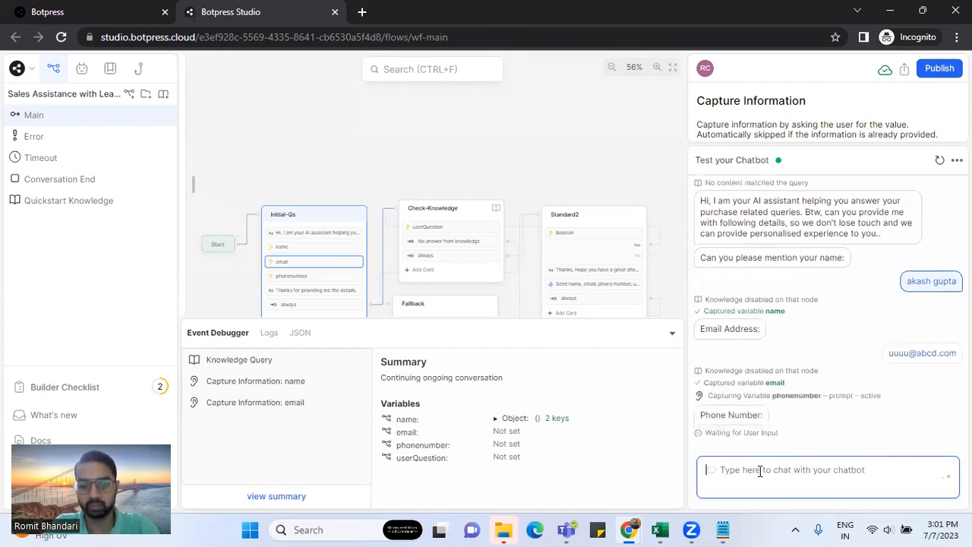
# Send the test phone number and the question 'I', then answer No to end the chat
pyautogui.write('56565656')
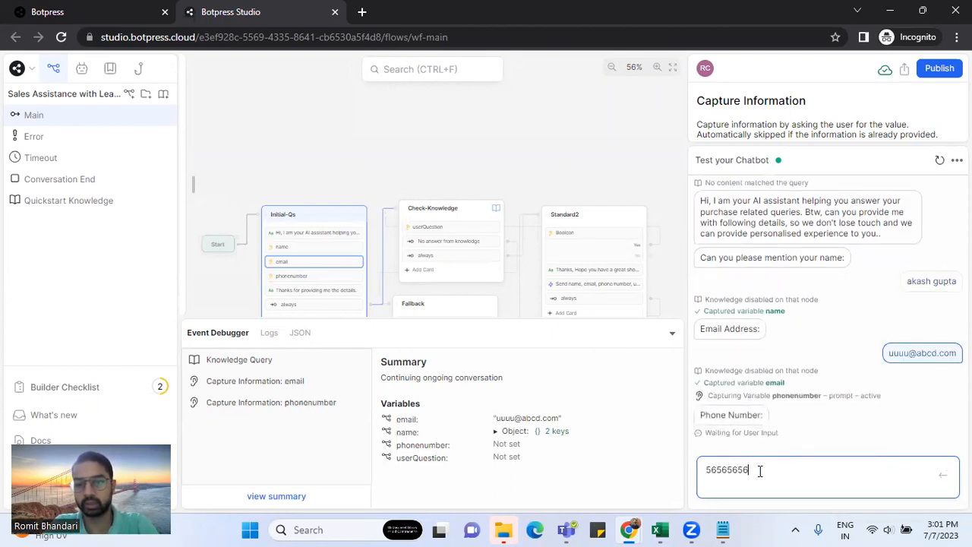
pyautogui.press('Return')
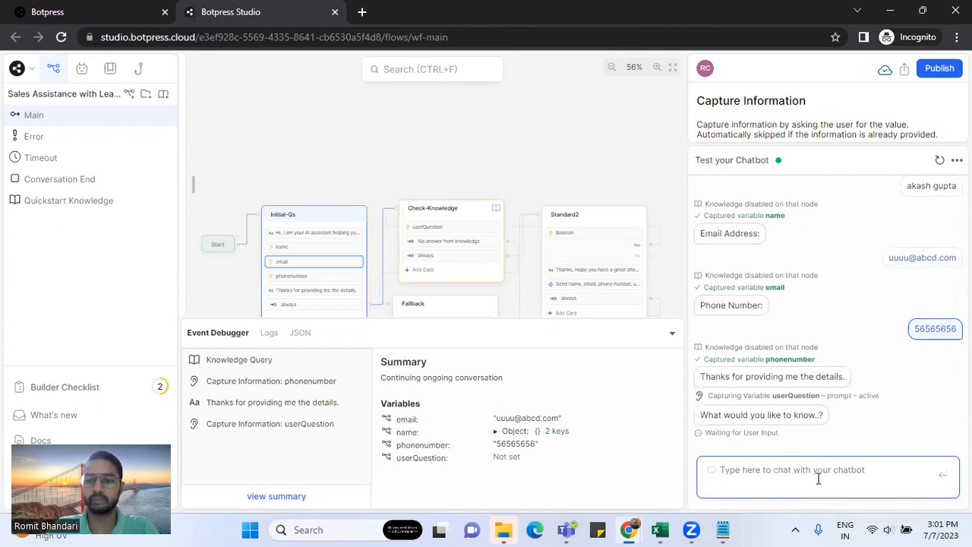
pyautogui.write('IIII')
pyautogui.press('Return')
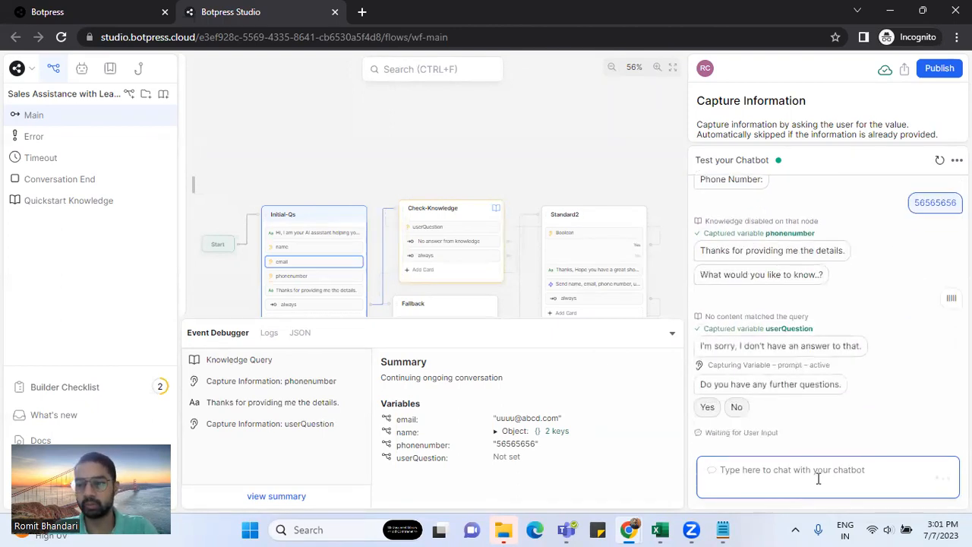
pyautogui.click(737, 407)
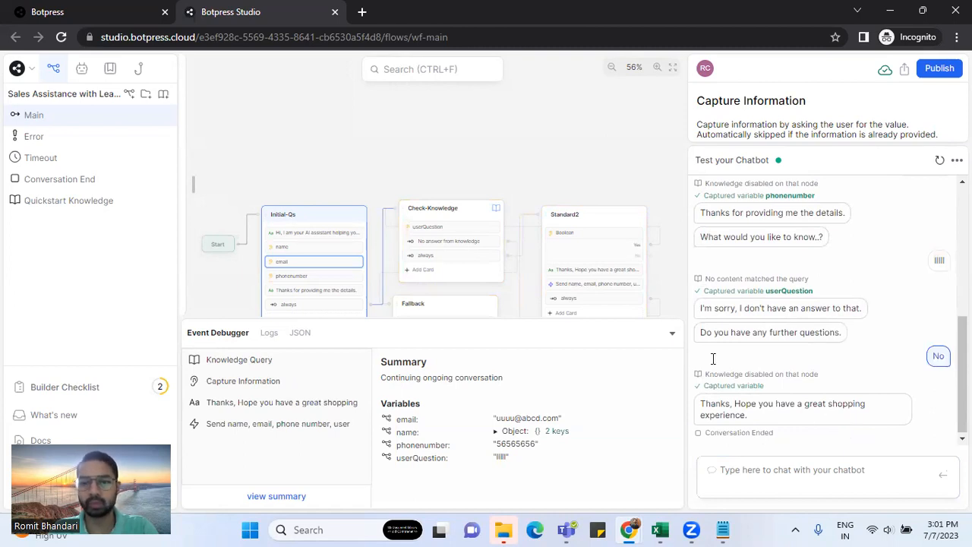
# Inspect the Initial-Qs and Check-Knowledge nodes and the Quickstart Knowledge base settings
pyautogui.click(326, 218)
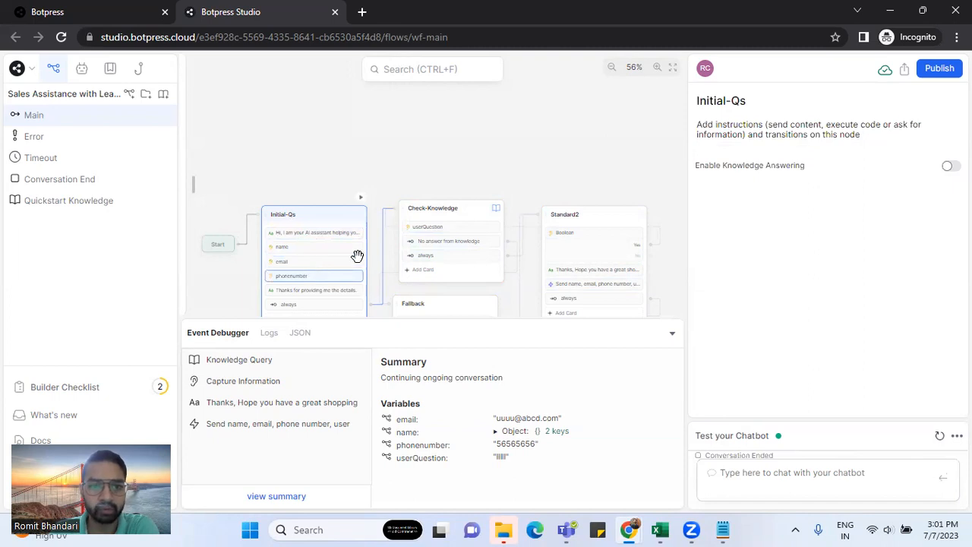
pyautogui.doubleClick(460, 210)
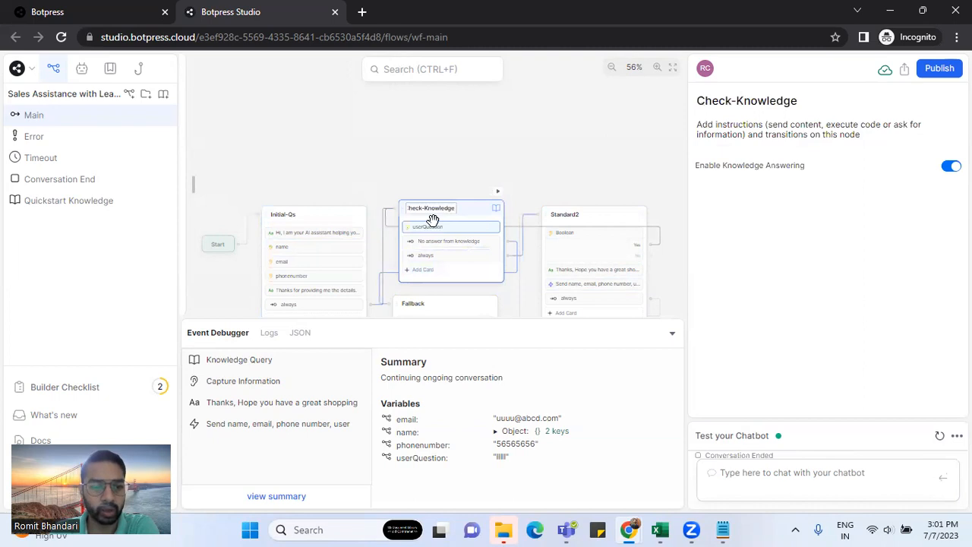
pyautogui.click(465, 209)
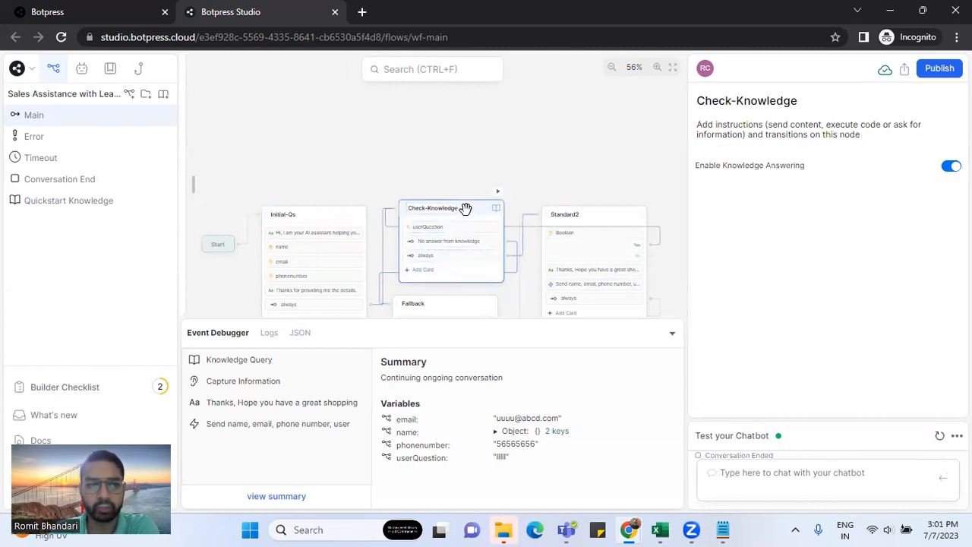
pyautogui.click(96, 211)
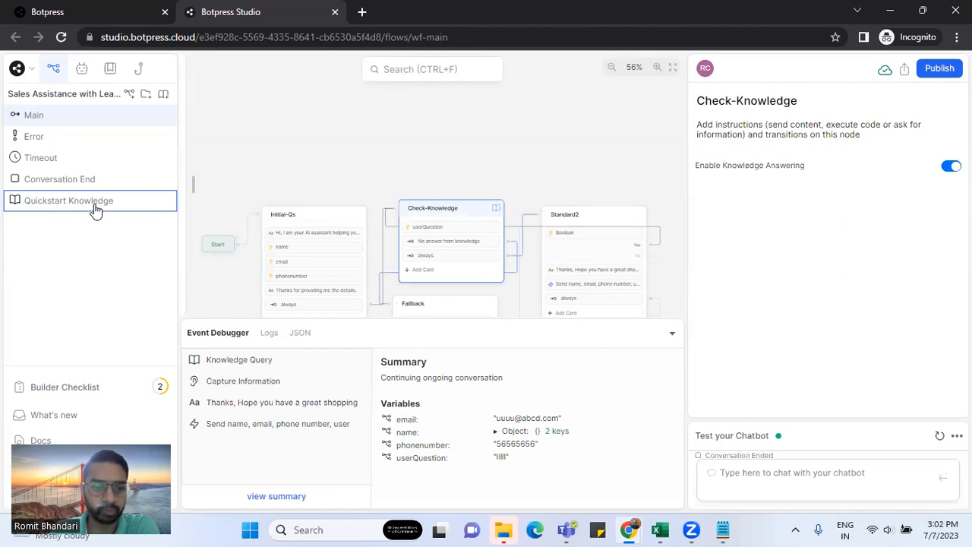
pyautogui.click(106, 201)
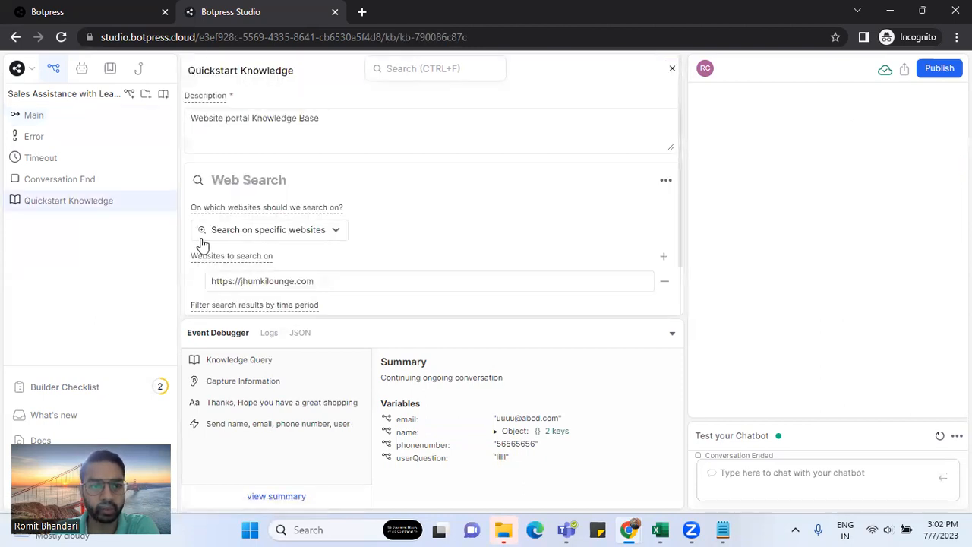
# Return to the Main workflow and zoom in on its canvas
pyautogui.click(39, 116)
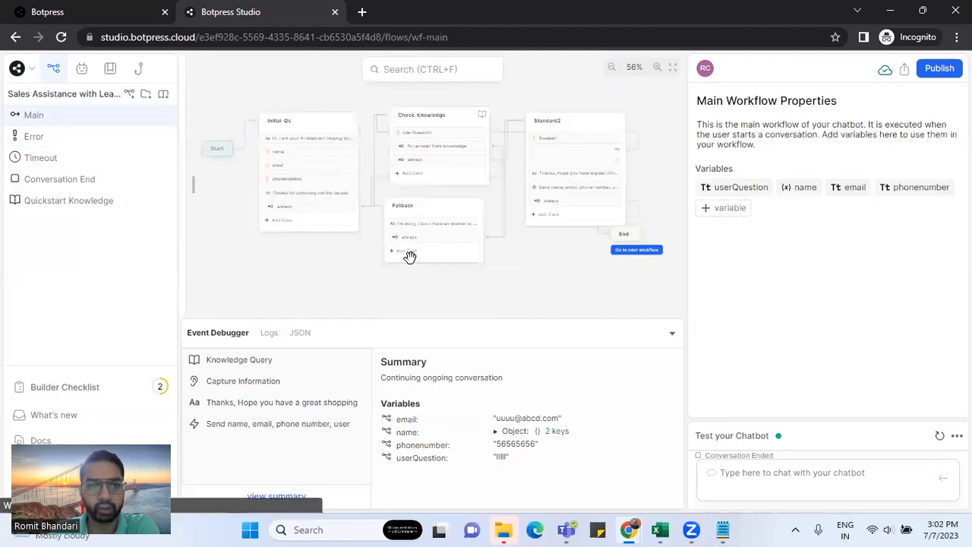
pyautogui.scroll(3, 439, 265)
pyautogui.scroll(2, 305, 304)
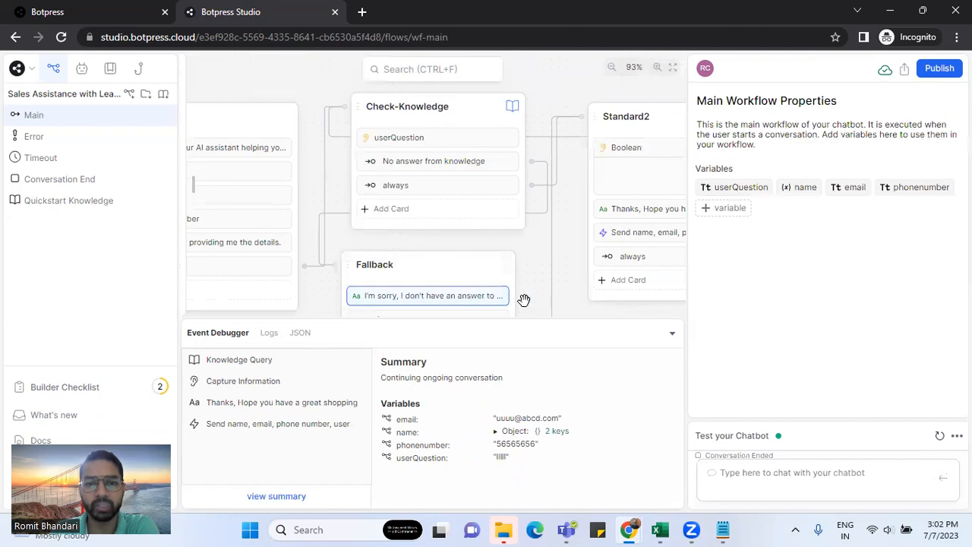
# Inspect the Fallback and Standard2 cards, then open the Execute card's webhook code
pyautogui.click(474, 298)
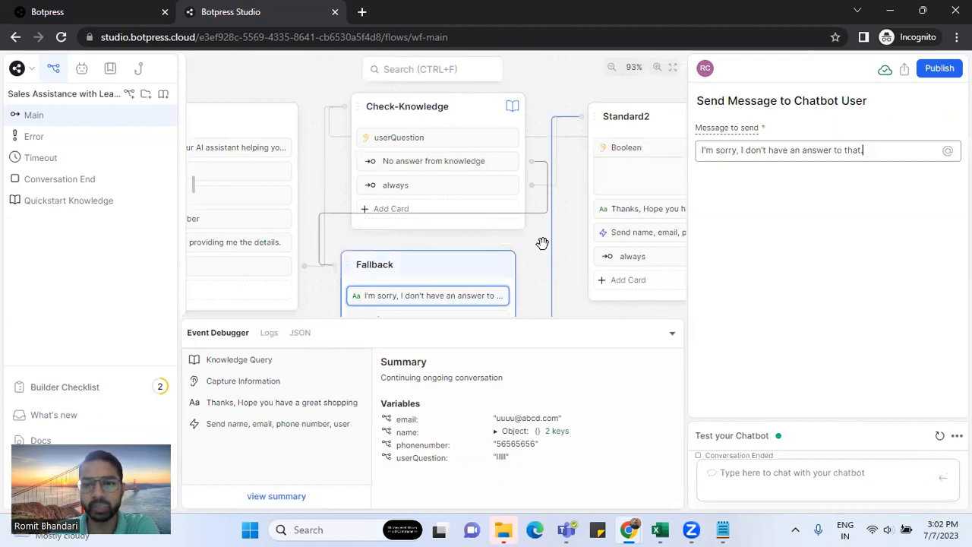
pyautogui.moveTo(542, 87); pyautogui.dragTo(458, 81)
pyautogui.click(593, 164)
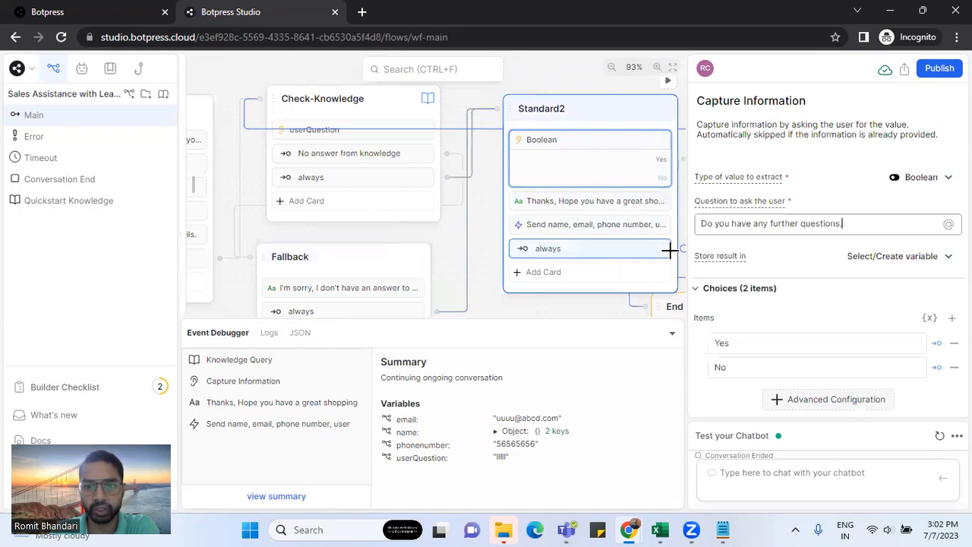
pyautogui.click(588, 226)
# Review the axios POST sending name, email, phone and question to the Zapier webhook URL
pyautogui.moveTo(667, 352); pyautogui.dragTo(507, 236)
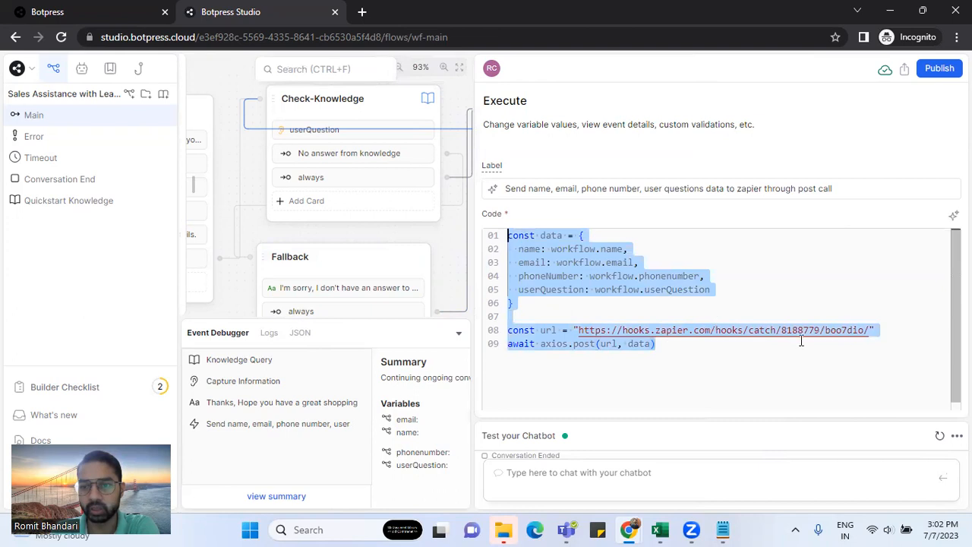
pyautogui.moveTo(869, 330); pyautogui.dragTo(578, 331)
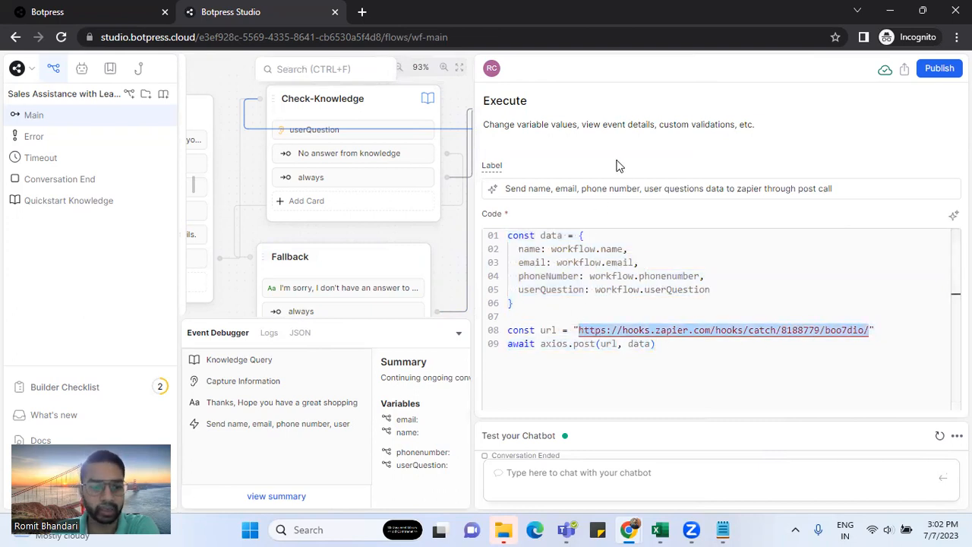
pyautogui.moveTo(545, 310); pyautogui.dragTo(507, 236)
pyautogui.moveTo(679, 352); pyautogui.dragTo(511, 240)
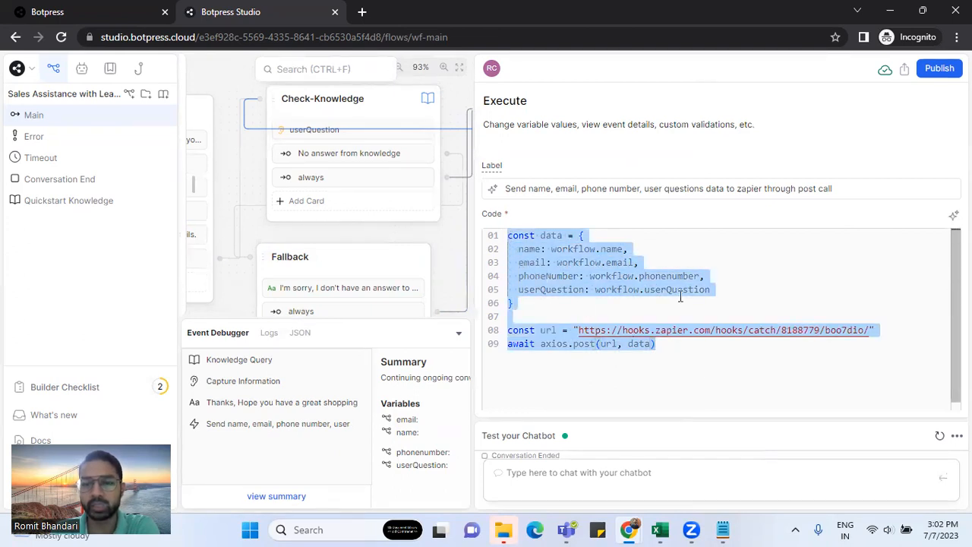
pyautogui.click(636, 217)
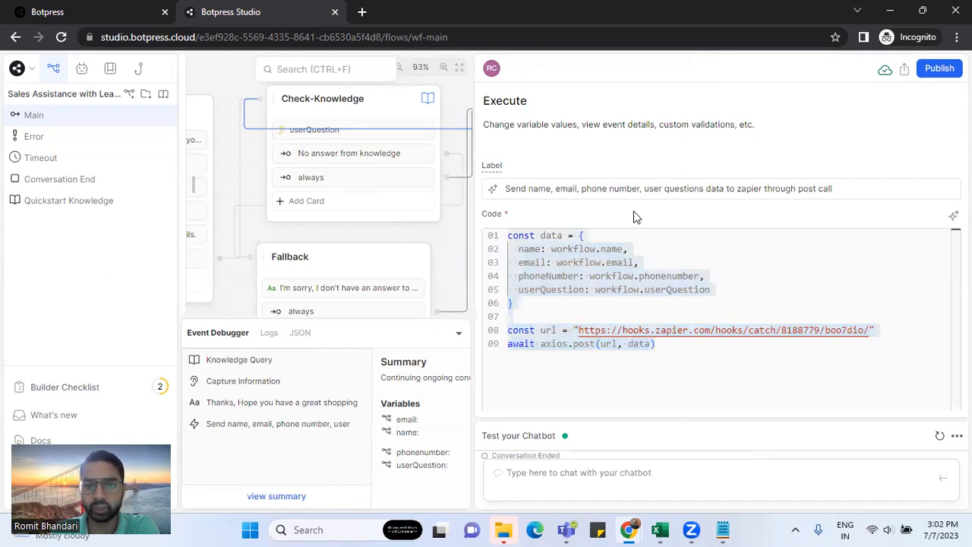
pyautogui.moveTo(694, 342); pyautogui.dragTo(504, 234)
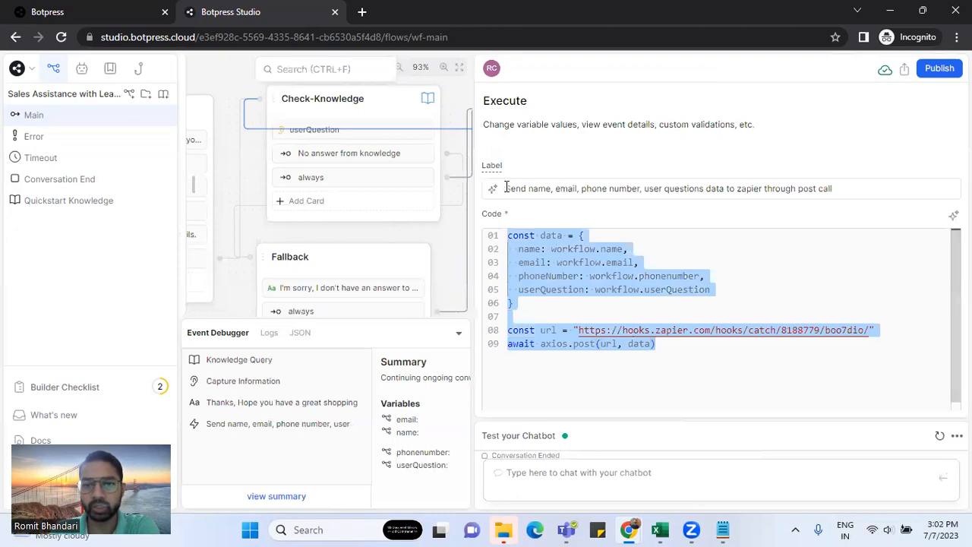
pyautogui.click(837, 205)
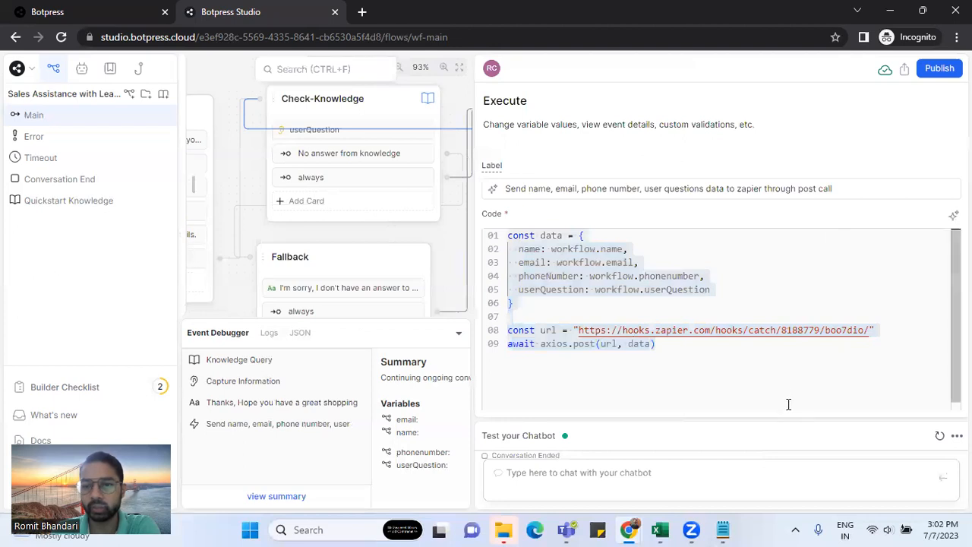
pyautogui.click(641, 302)
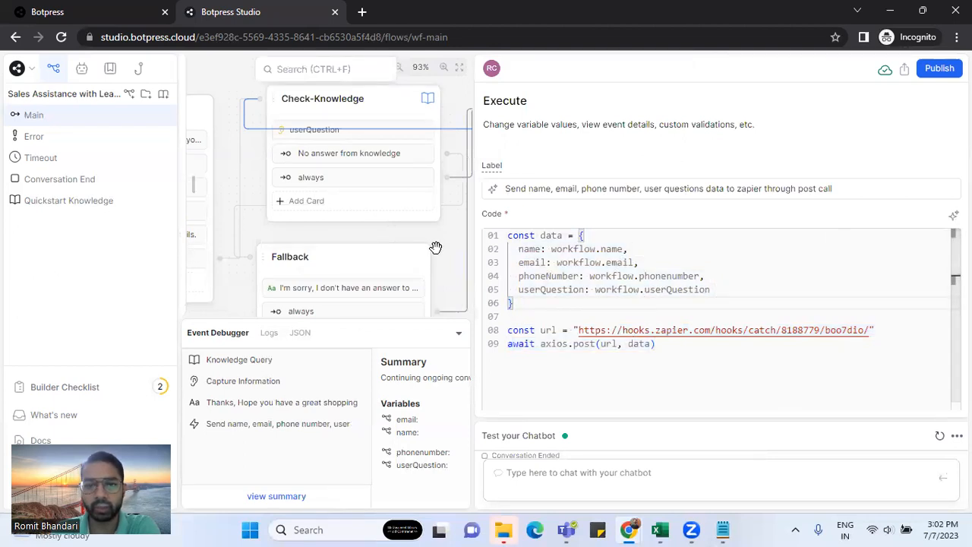
pyautogui.moveTo(629, 530)
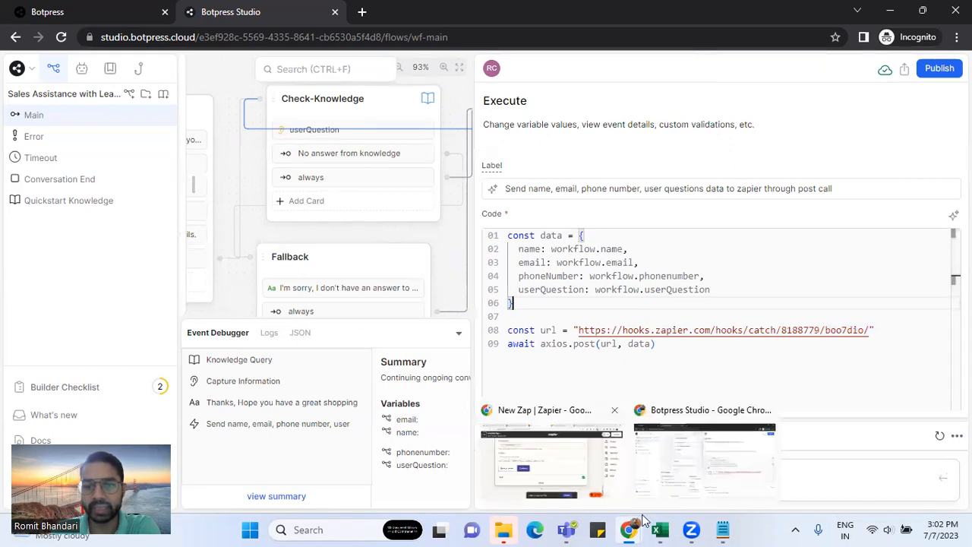
pyautogui.click(588, 448)
# Expand the webhook trigger's test records and load the newly arrived requests
pyautogui.scroll(15, 428, 266)
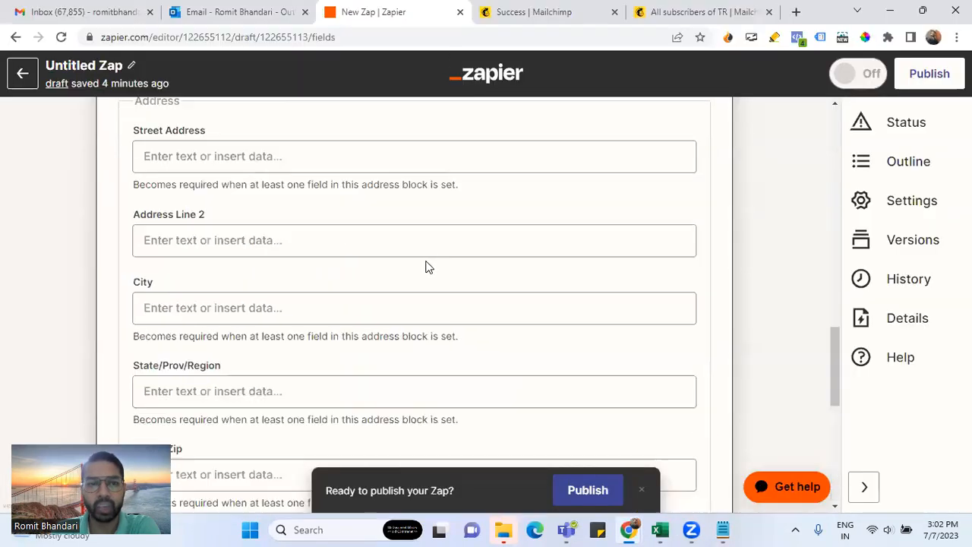
pyautogui.click(408, 152)
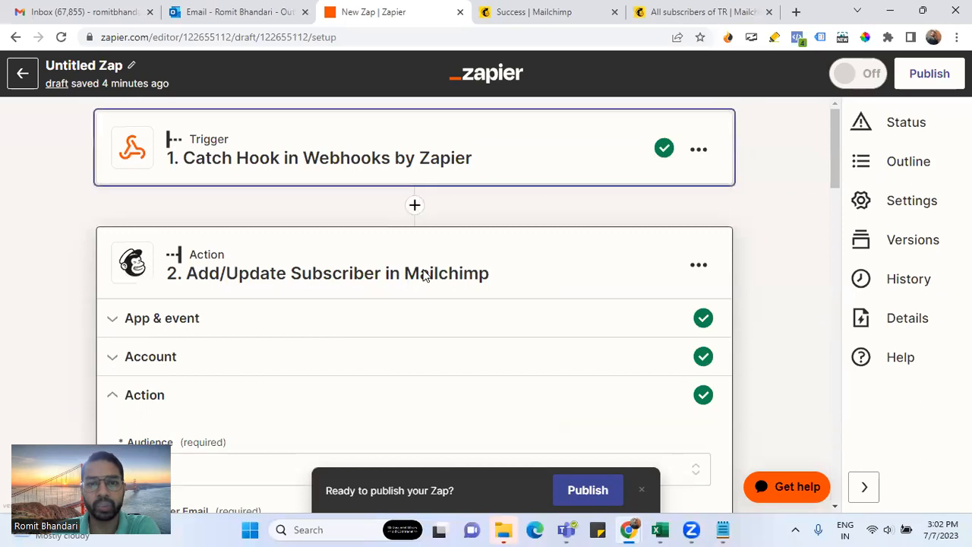
pyautogui.scroll(-3, 423, 275)
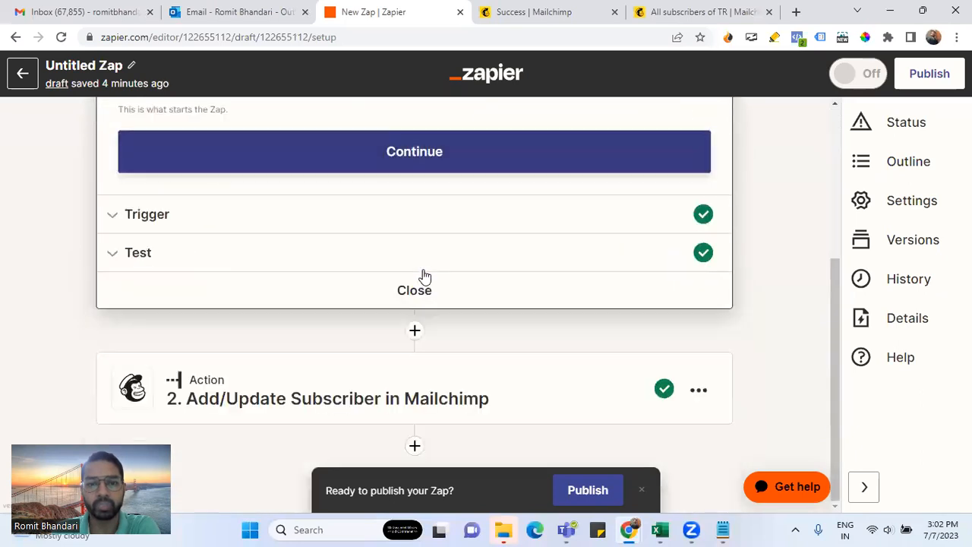
pyautogui.click(341, 262)
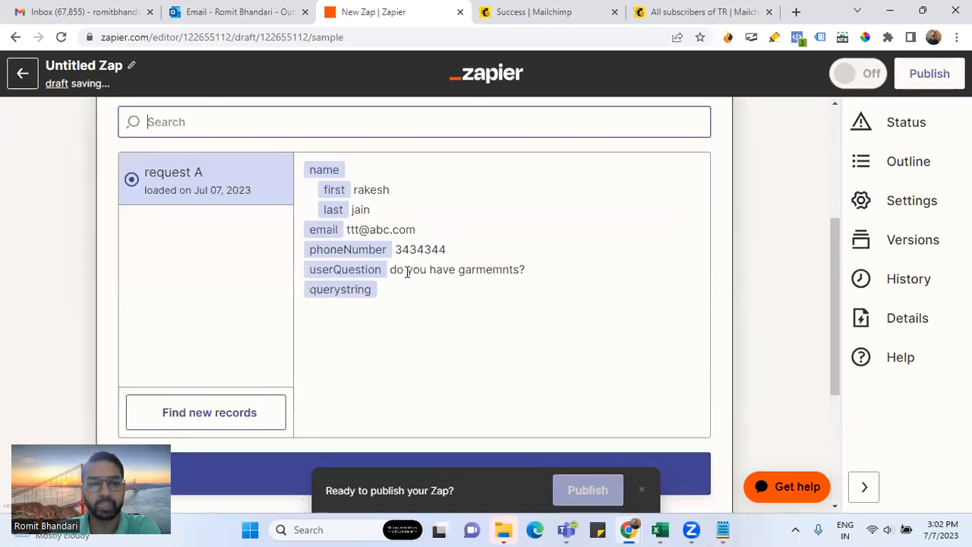
pyautogui.click(205, 414)
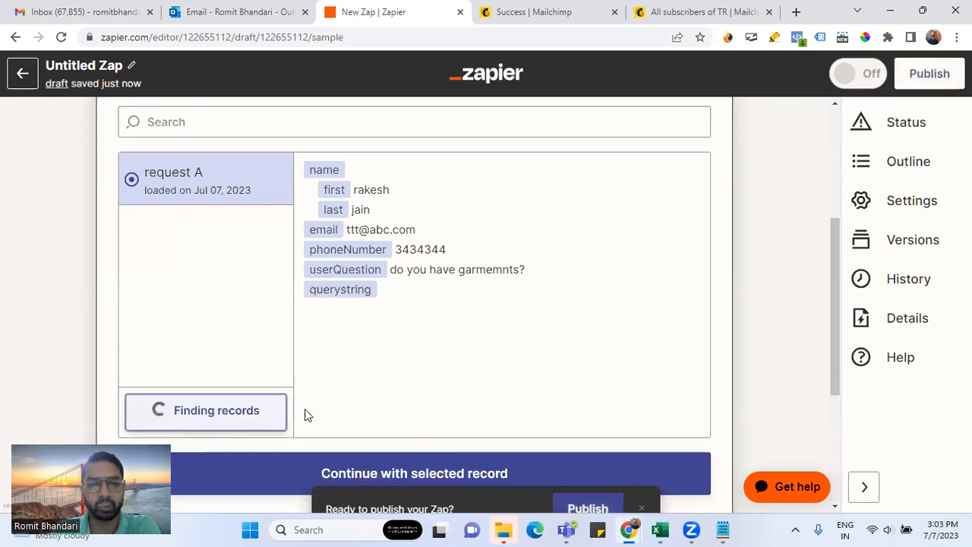
# Select request B, with the lead's name, email, phone and question, as the trigger sample
pyautogui.scroll(-3, 380, 317)
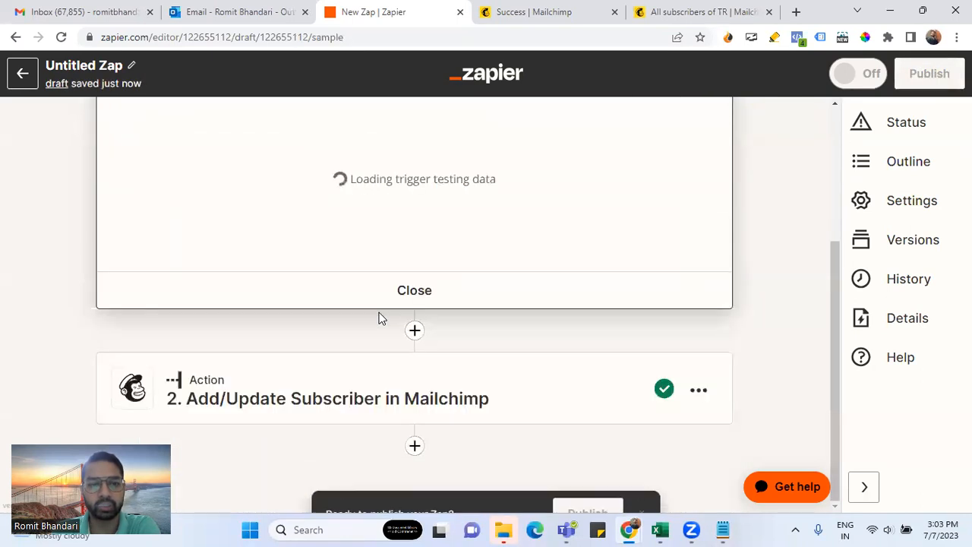
pyautogui.scroll(-5, 366, 278)
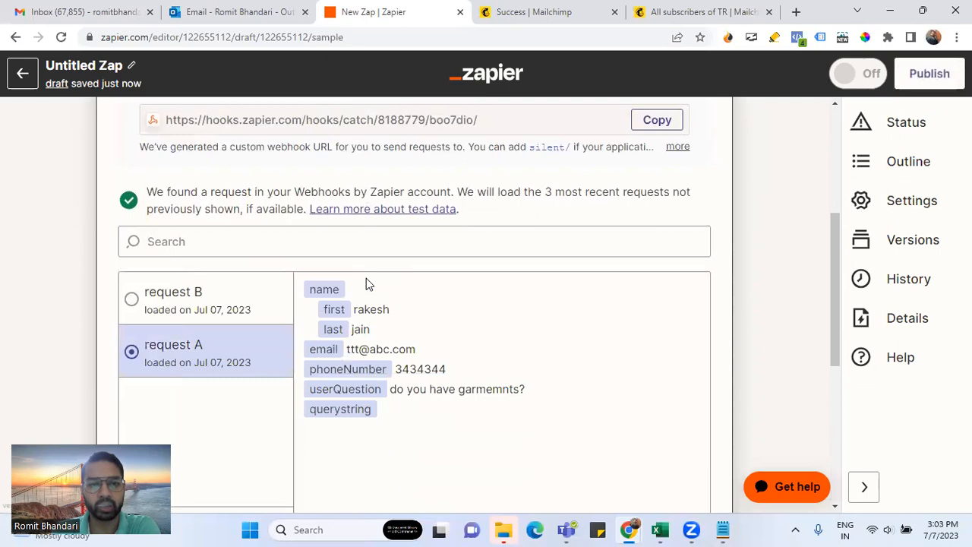
pyautogui.click(210, 235)
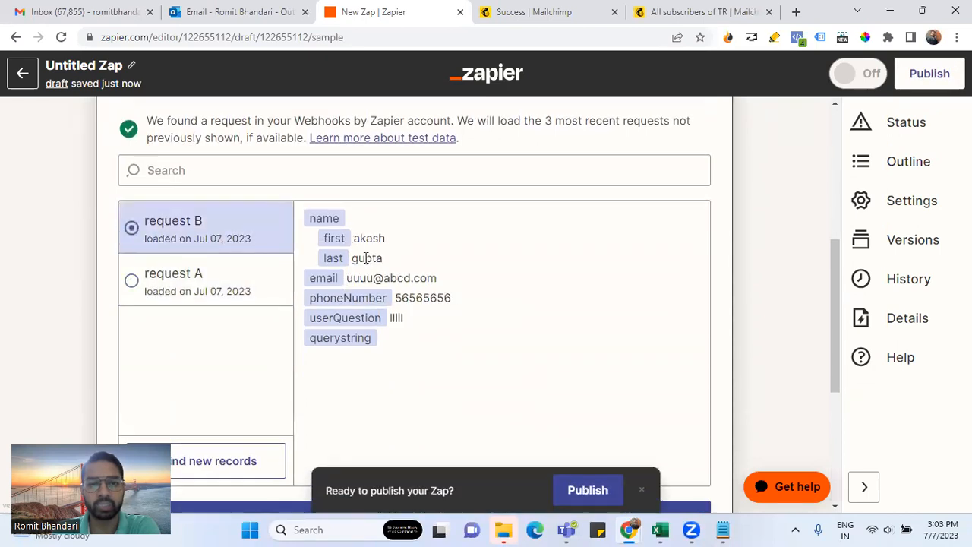
pyautogui.moveTo(357, 241); pyautogui.dragTo(450, 325)
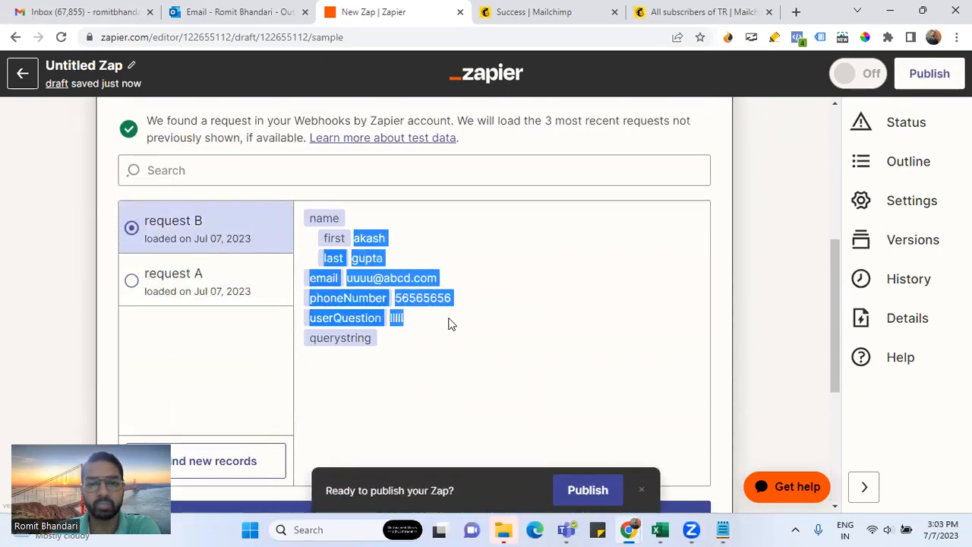
pyautogui.click(724, 192)
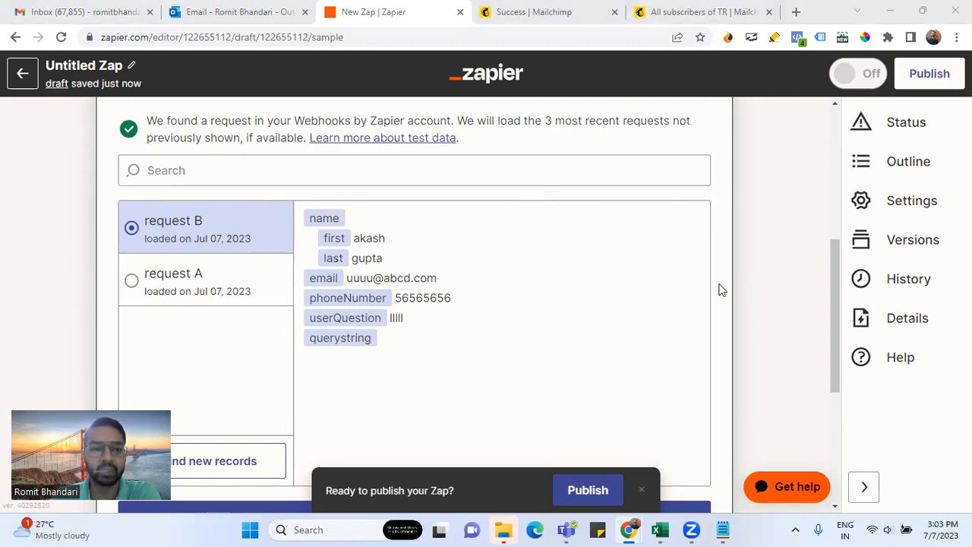
pyautogui.scroll(-3, 721, 289)
pyautogui.scroll(2, 661, 322)
pyautogui.scroll(-1, 625, 331)
pyautogui.click(441, 385)
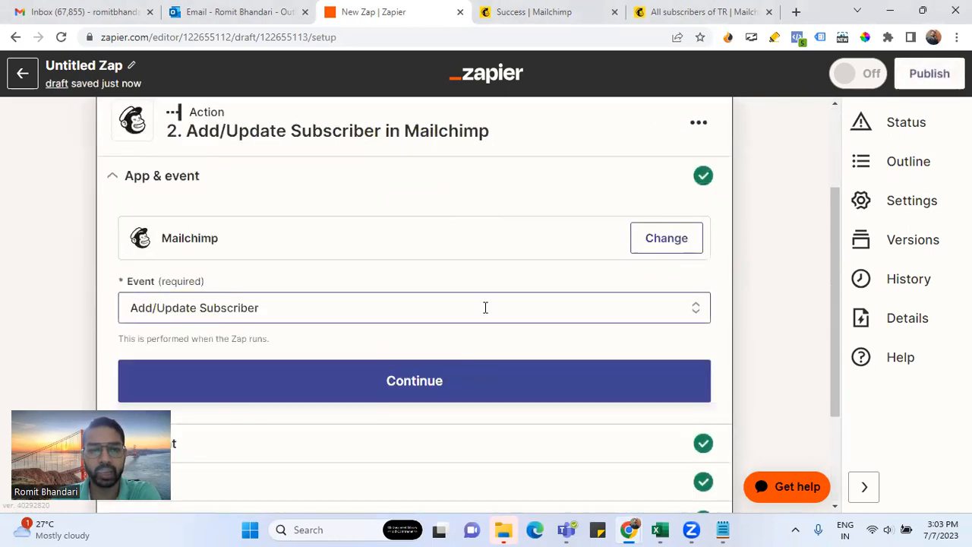
# Expand the Mailchimp Add/Update Subscriber action's fields for audience TR
pyautogui.scroll(-2, 486, 307)
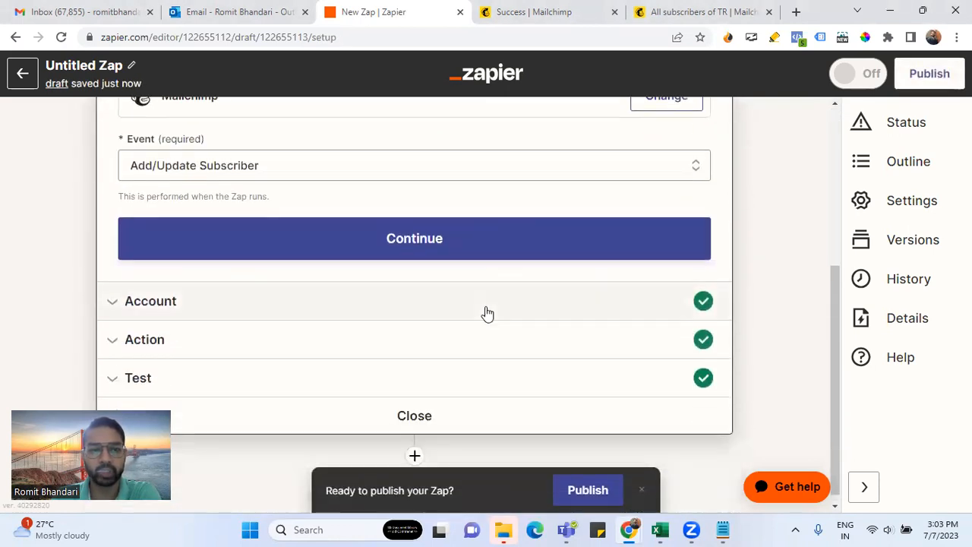
pyautogui.click(412, 332)
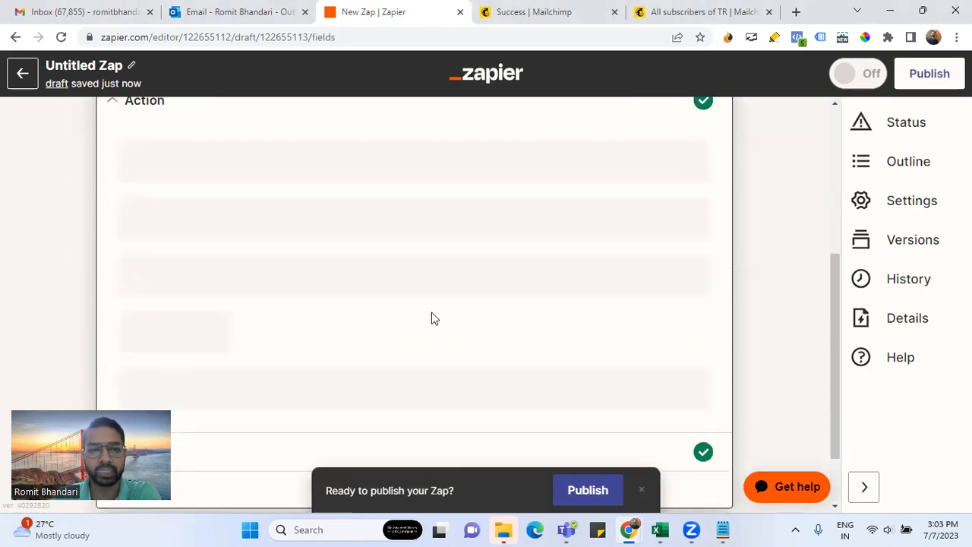
pyautogui.scroll(1, 309, 273)
pyautogui.scroll(-1, 308, 273)
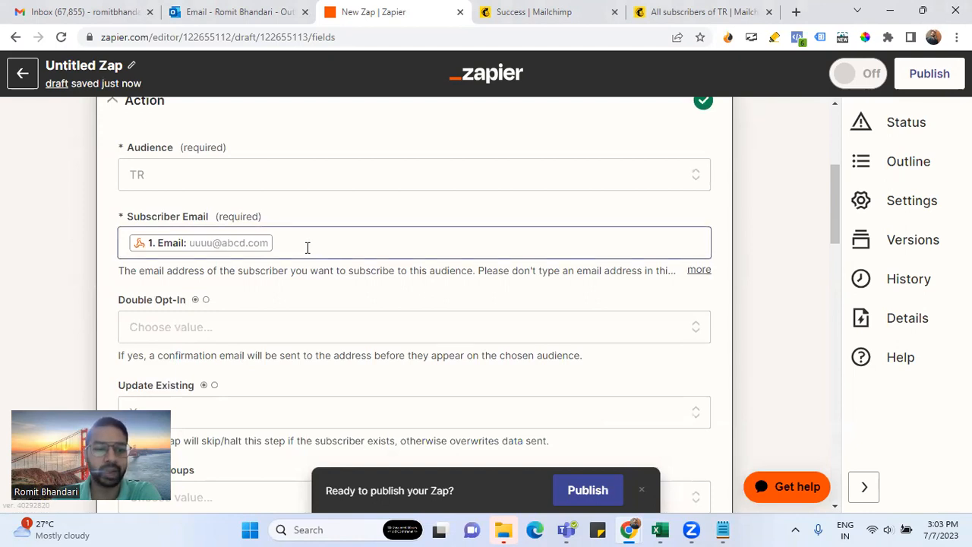
pyautogui.scroll(-1, 308, 247)
pyautogui.scroll(1, 307, 248)
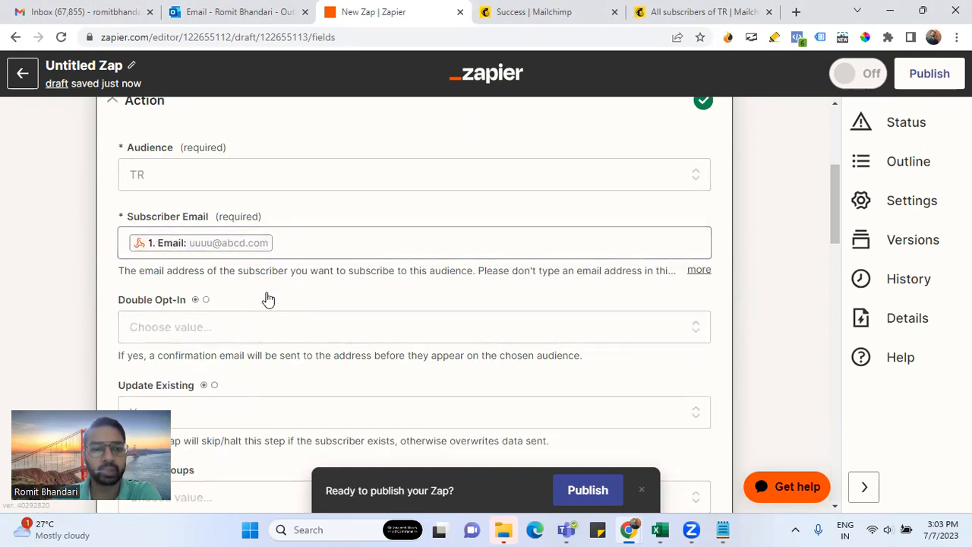
pyautogui.scroll(-9, 267, 299)
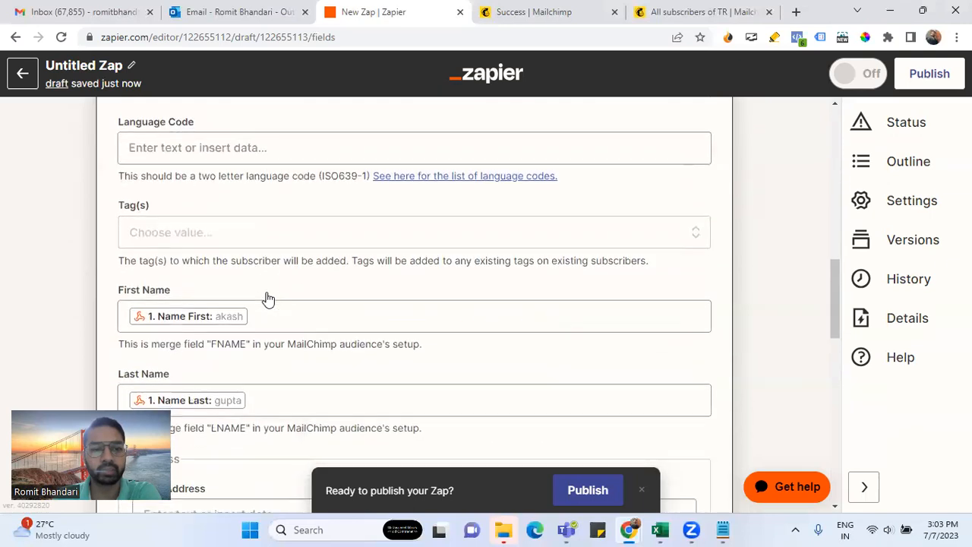
# Map First Name to the webhook's Name First, then check the Last Name and Phone Number mappings
pyautogui.click(271, 180)
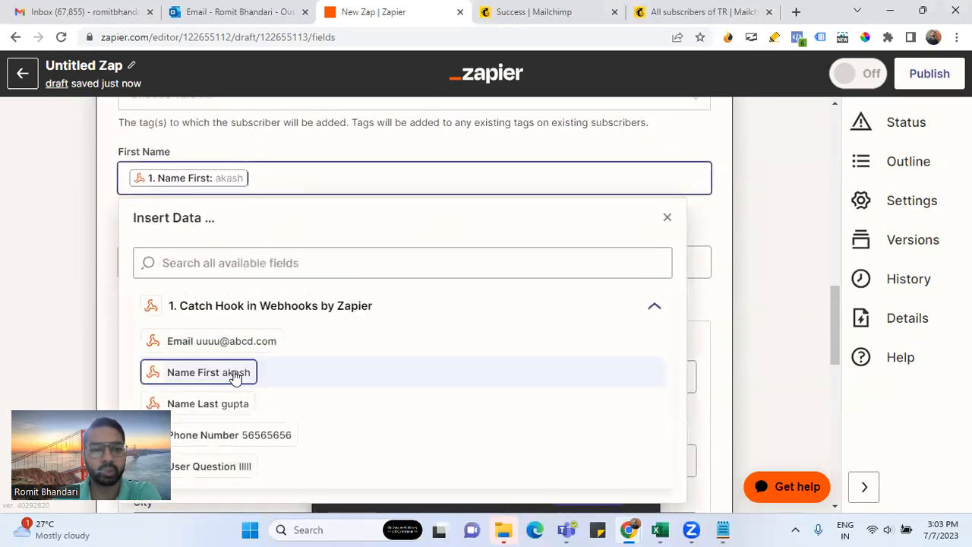
pyautogui.click(230, 375)
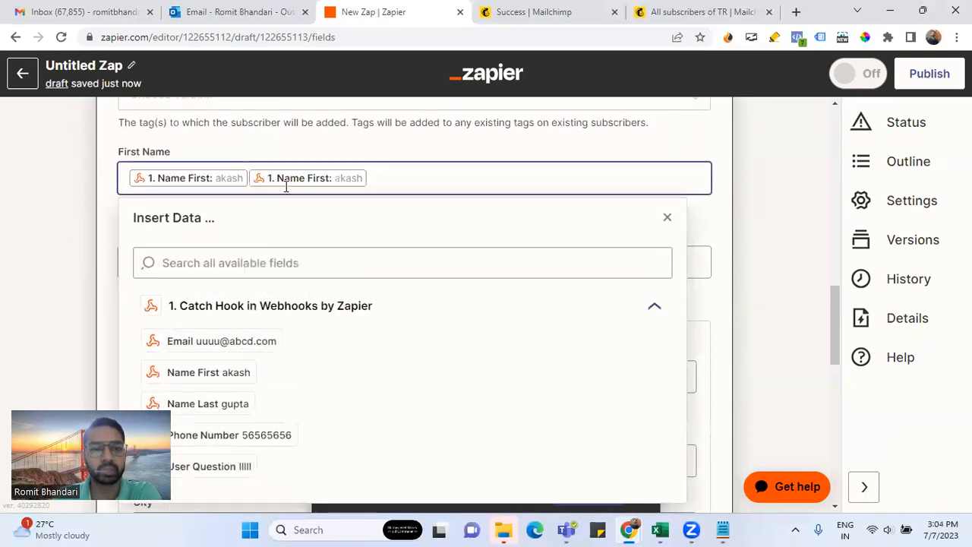
pyautogui.press('BackSpace')
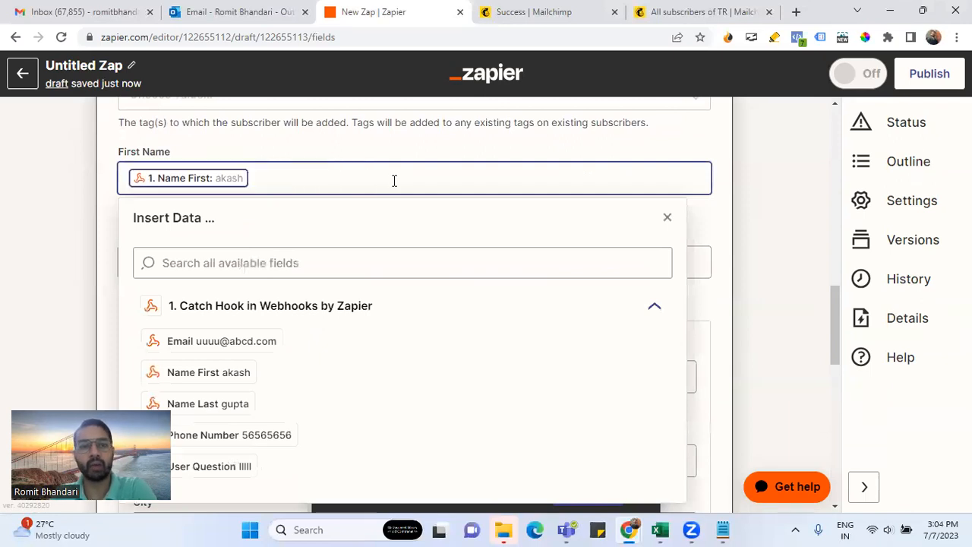
pyautogui.click(303, 148)
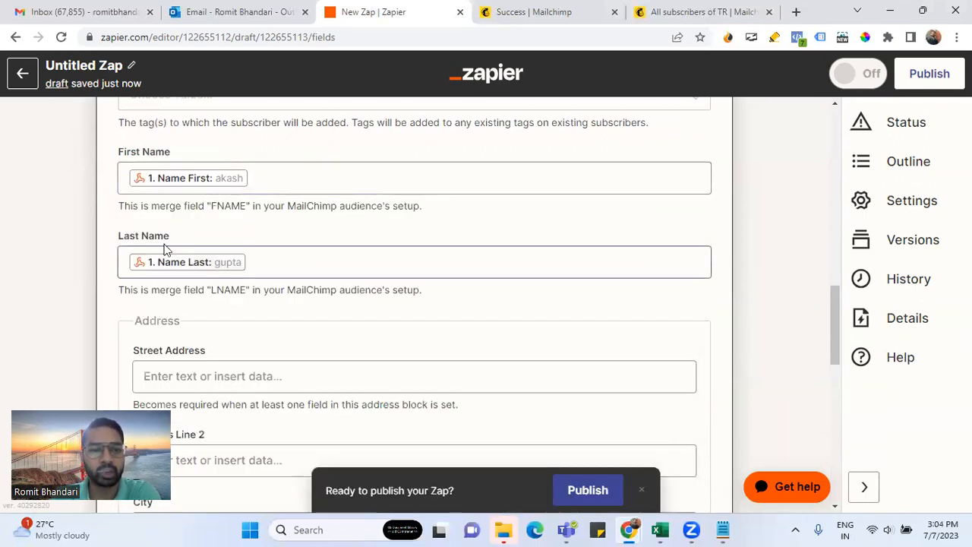
pyautogui.moveTo(173, 237); pyautogui.dragTo(110, 236)
pyautogui.scroll(-3, 276, 233)
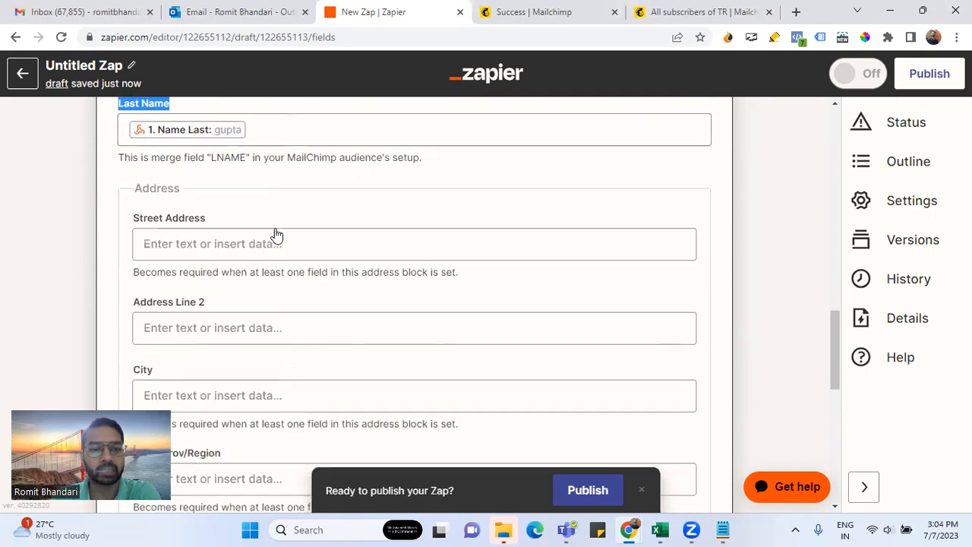
pyautogui.scroll(-3, 276, 229)
pyautogui.scroll(-4, 276, 228)
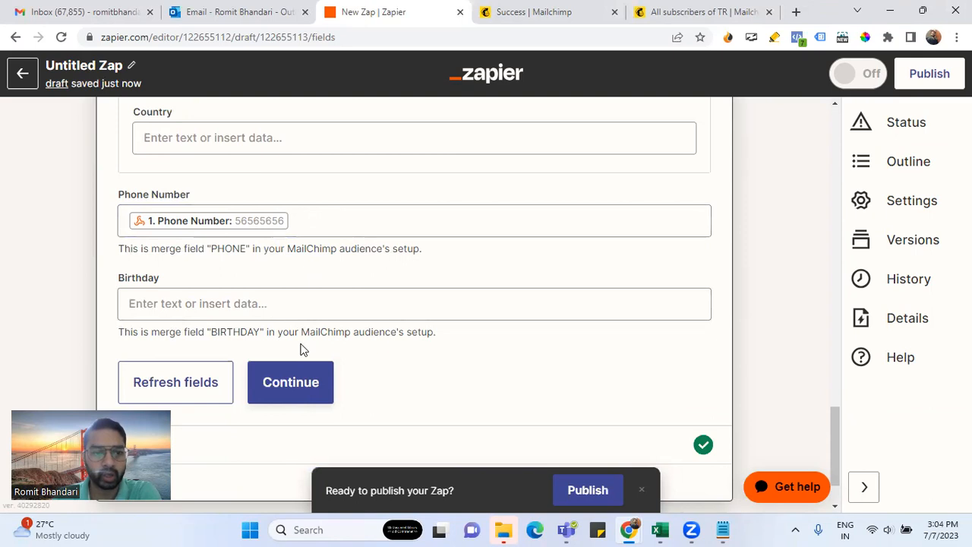
# Retest the Mailchimp action so the lead is sent as a subscriber, then go to Mailchimp
pyautogui.click(288, 396)
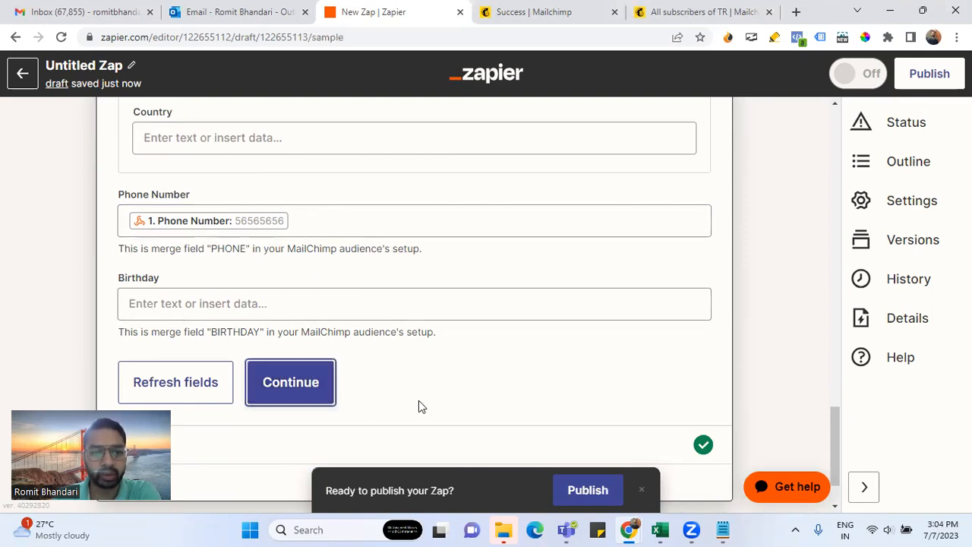
pyautogui.scroll(-10, 422, 364)
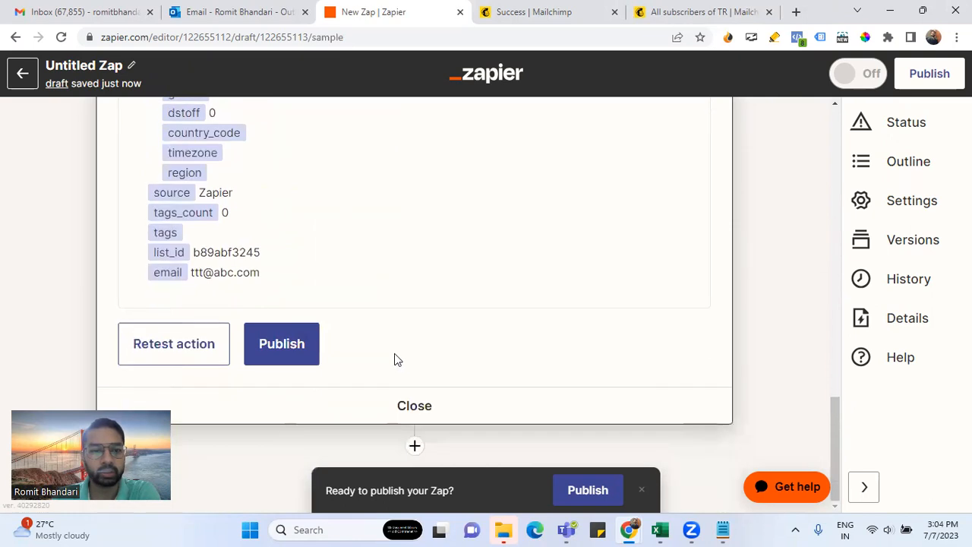
pyautogui.click(159, 358)
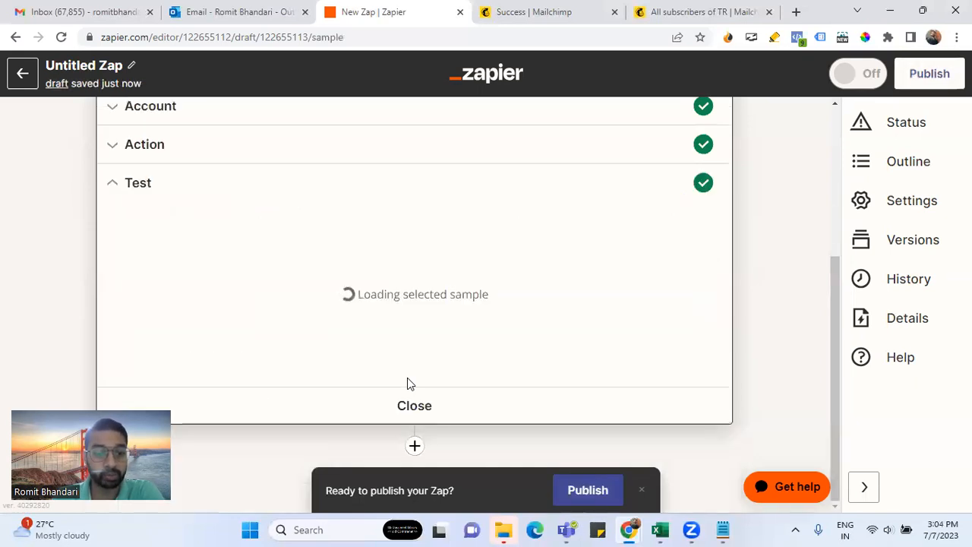
pyautogui.scroll(-3, 407, 378)
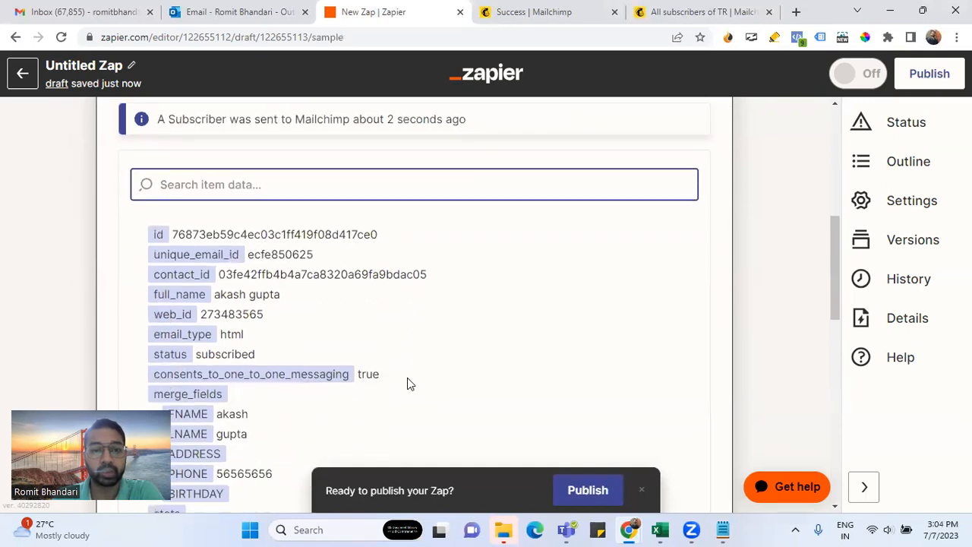
pyautogui.scroll(-10, 407, 383)
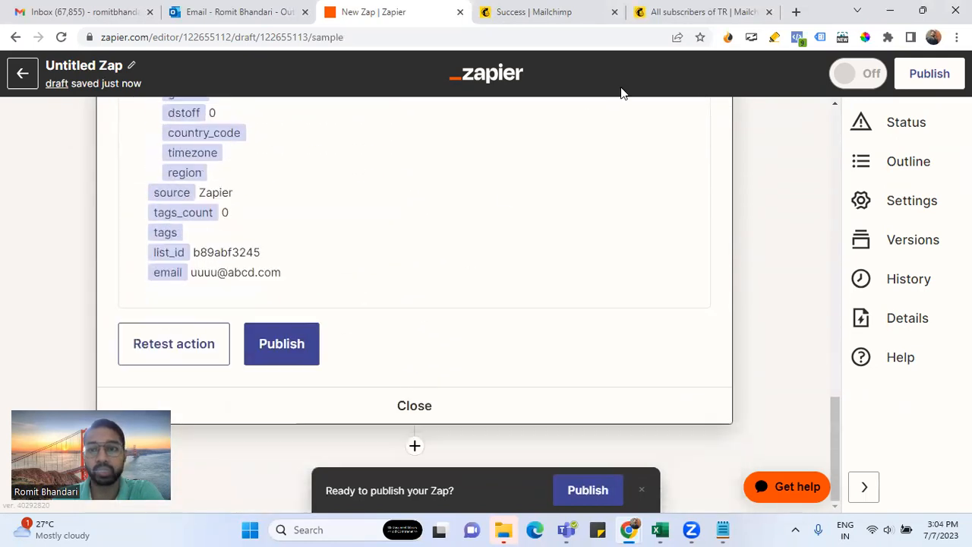
pyautogui.click(657, 17)
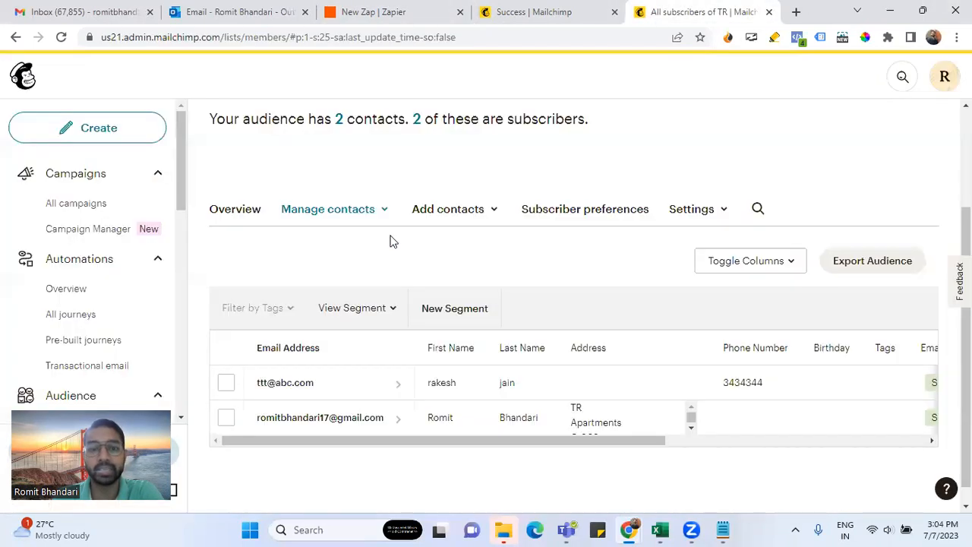
# Reload Mailchimp and open All contacts to see audience TR's 3 subscribers
pyautogui.click(61, 36)
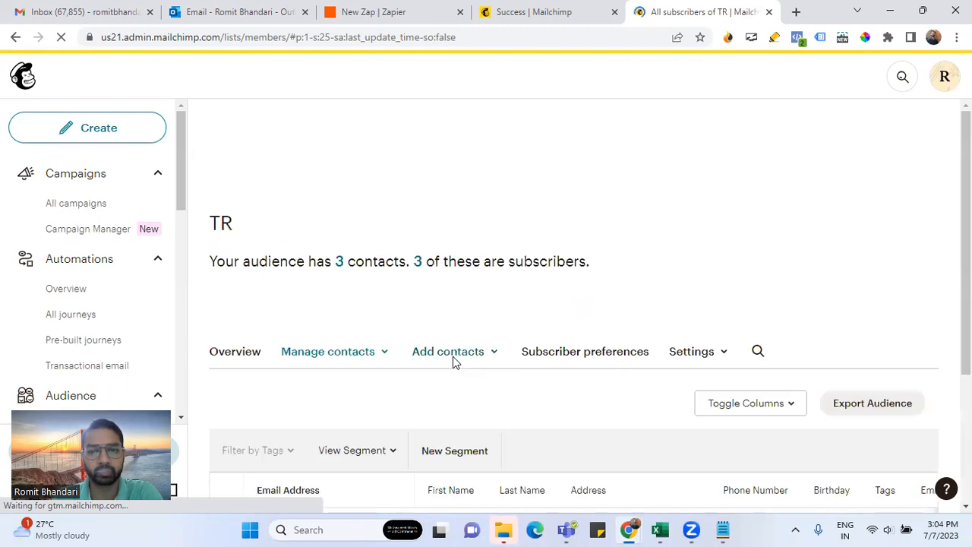
pyautogui.scroll(-2, 452, 356)
pyautogui.moveTo(394, 474); pyautogui.dragTo(253, 479)
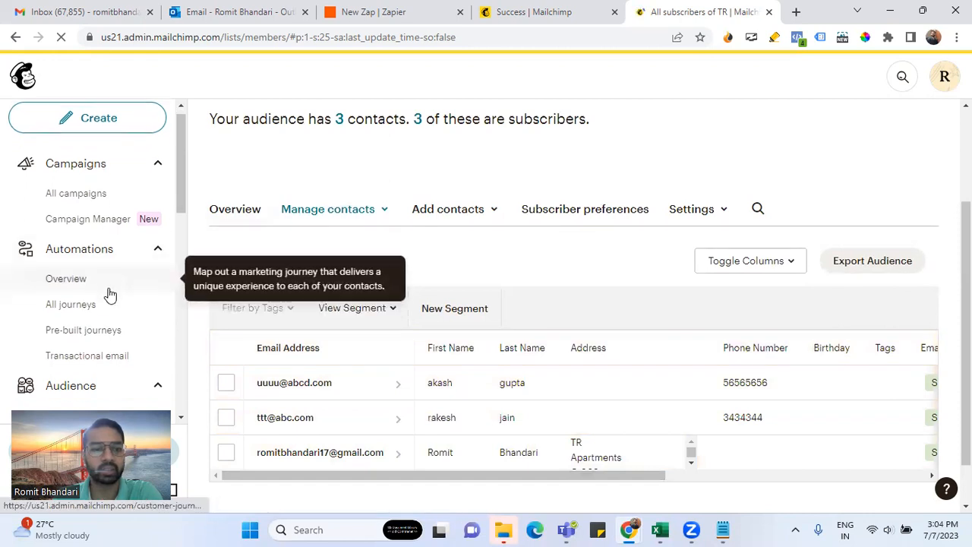
pyautogui.scroll(-3, 83, 308)
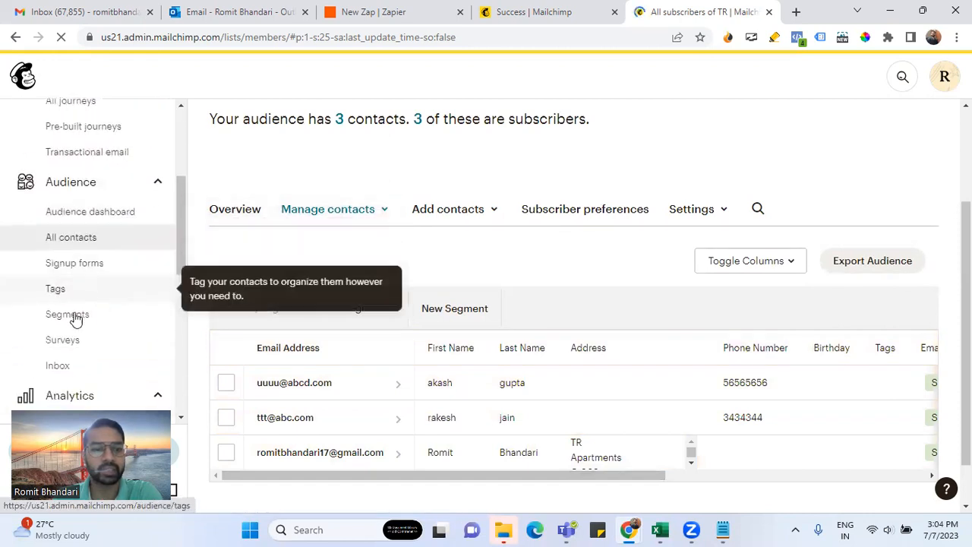
pyautogui.click(70, 239)
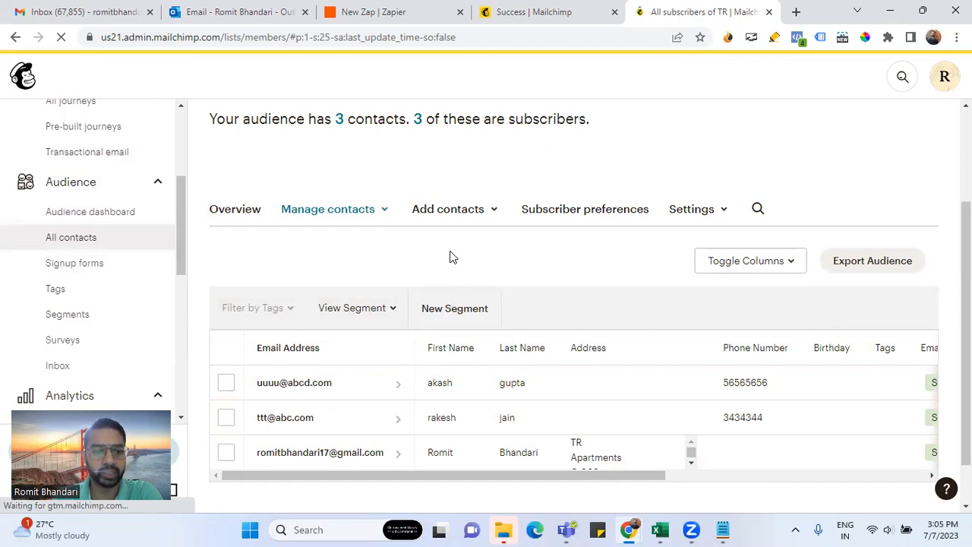